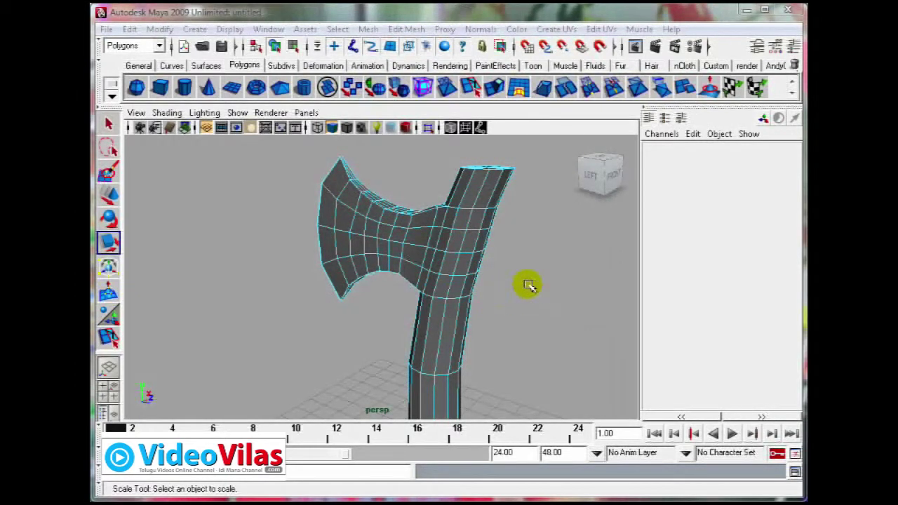
# Examine the axe model from several sides, from the blade and its joint with the handle down to the handle's lower end
pyautogui.keyDown('alt'); pyautogui.moveTo(533, 297); pyautogui.dragTo(414, 288); pyautogui.keyUp('alt')
pyautogui.keyDown('alt'); pyautogui.moveTo(413, 287); pyautogui.dragTo(374, 260, button='right'); pyautogui.keyUp('alt')
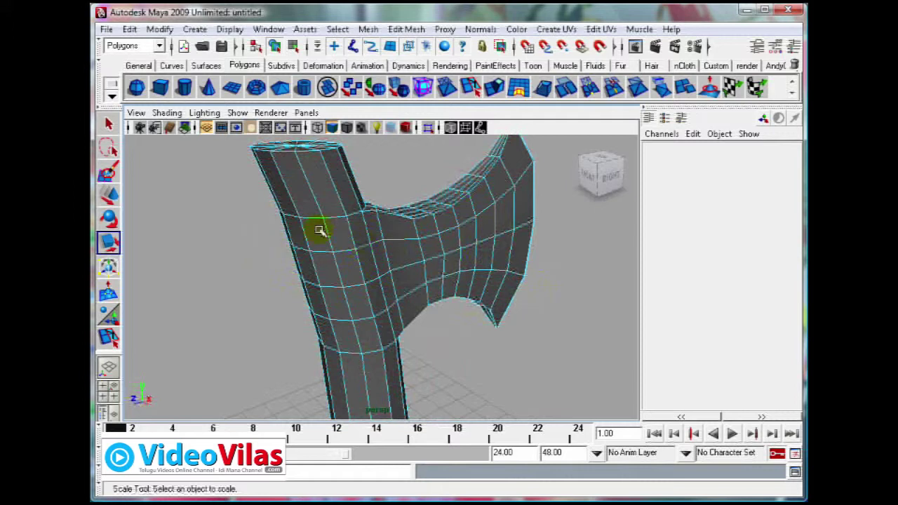
pyautogui.moveTo(319, 230)
pyautogui.keyDown('alt'); pyautogui.mouseDown()
pyautogui.moveTo(367, 250)
pyautogui.moveTo(330, 227)
pyautogui.mouseUp(); pyautogui.keyUp('alt')
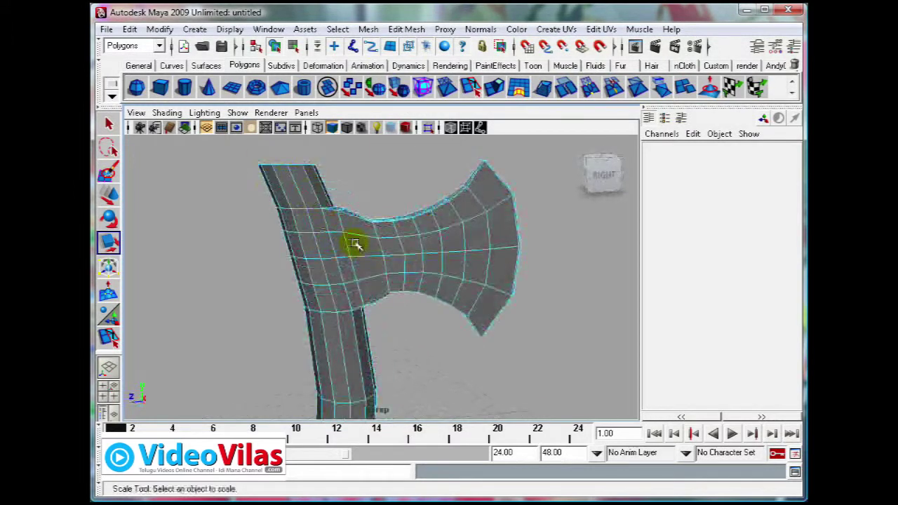
pyautogui.scroll(-3, 355, 243)
pyautogui.keyDown('alt'); pyautogui.moveTo(485, 321); pyautogui.dragTo(507, 153, button='middle'); pyautogui.keyUp('alt')
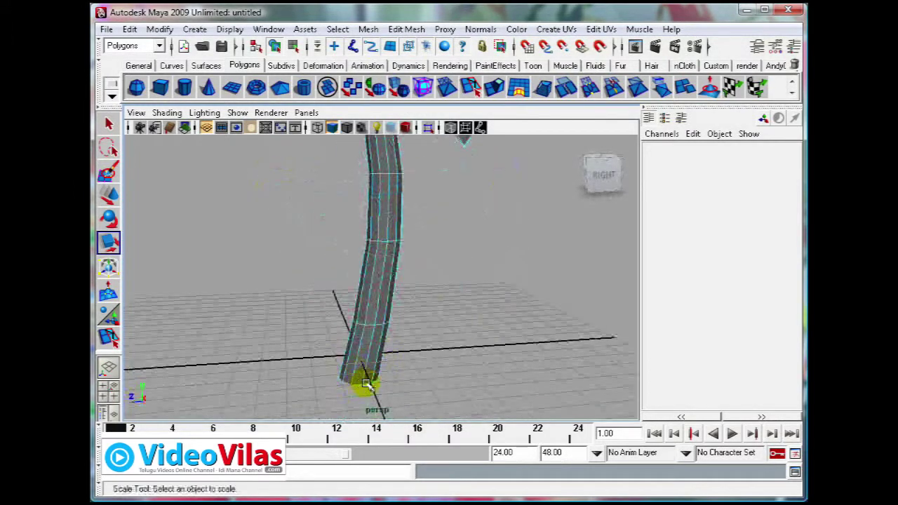
pyautogui.keyDown('alt'); pyautogui.moveTo(423, 372); pyautogui.dragTo(460, 233); pyautogui.keyUp('alt')
pyautogui.keyDown('alt'); pyautogui.moveTo(390, 234); pyautogui.dragTo(411, 285); pyautogui.keyUp('alt')
pyautogui.keyDown('alt'); pyautogui.moveTo(412, 285); pyautogui.dragTo(426, 283, button='middle'); pyautogui.keyUp('alt')
pyautogui.scroll(-2, 425, 280)
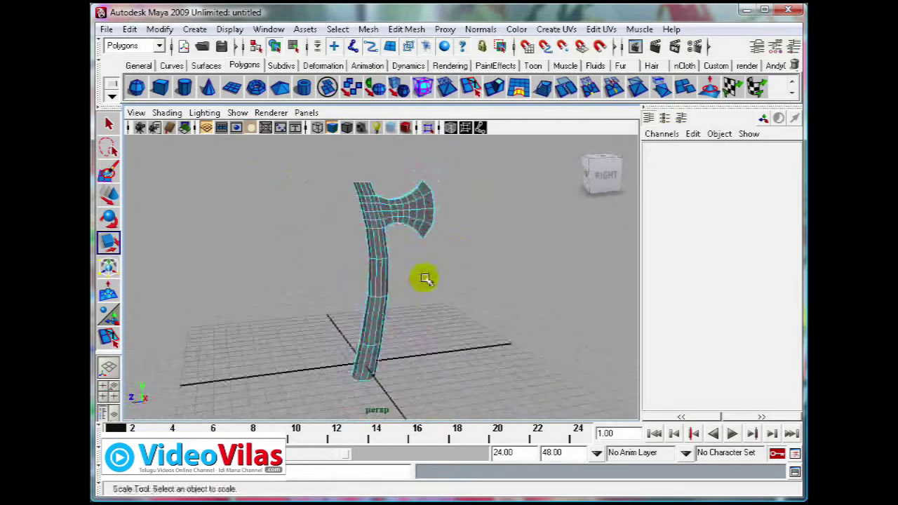
pyautogui.keyDown('alt'); pyautogui.moveTo(457, 260); pyautogui.dragTo(441, 276); pyautogui.keyUp('alt')
pyautogui.keyDown('alt'); pyautogui.moveTo(464, 268); pyautogui.dragTo(457, 286, button='middle'); pyautogui.keyUp('alt')
pyautogui.scroll(3, 457, 286)
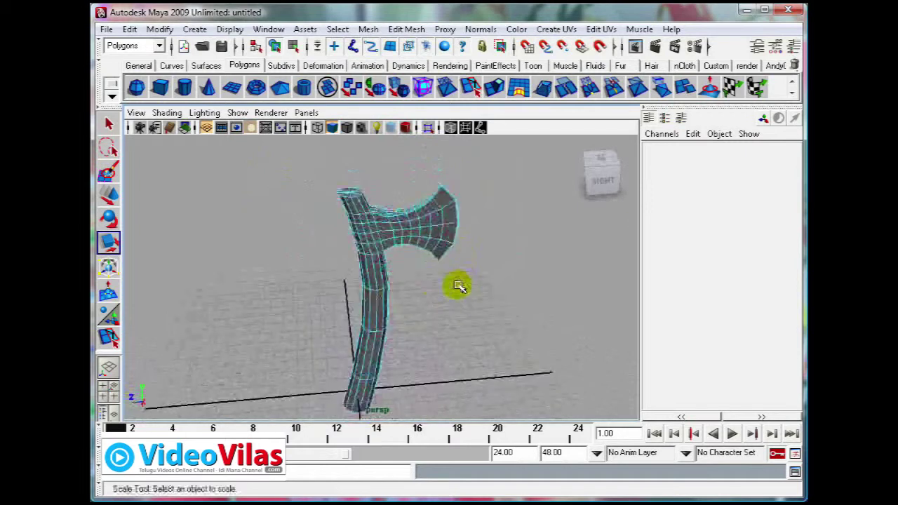
pyautogui.keyDown('alt'); pyautogui.moveTo(372, 260); pyautogui.dragTo(391, 245); pyautogui.keyUp('alt')
pyautogui.keyDown('alt'); pyautogui.moveTo(403, 242); pyautogui.dragTo(410, 273, button='middle'); pyautogui.keyUp('alt')
pyautogui.scroll(4, 409, 274)
pyautogui.keyDown('alt'); pyautogui.moveTo(401, 260); pyautogui.dragTo(343, 239); pyautogui.keyUp('alt')
# Extrude the band of handle faces around the blade joint outward to form a collar, with a local Z translation of about 0.21
pyautogui.click(341, 215)
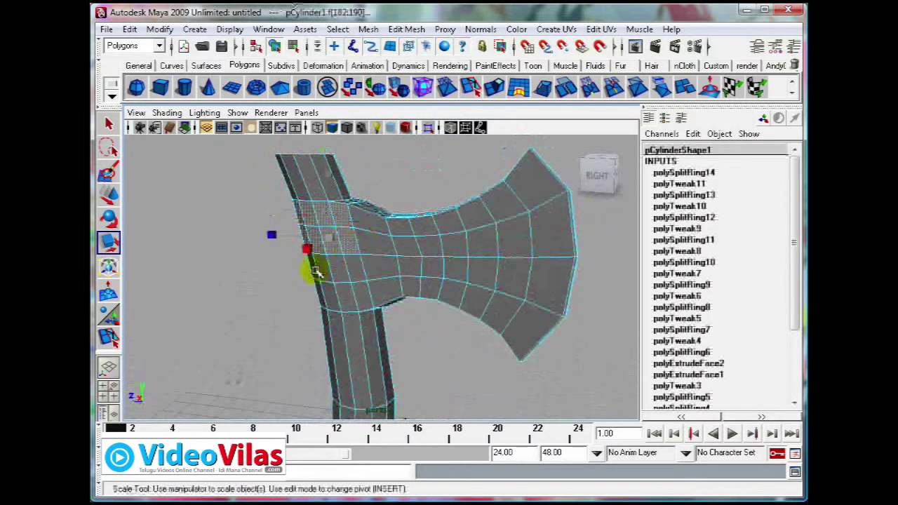
pyautogui.keyDown('shift'); pyautogui.moveTo(353, 272); pyautogui.dragTo(369, 296); pyautogui.keyUp('shift')
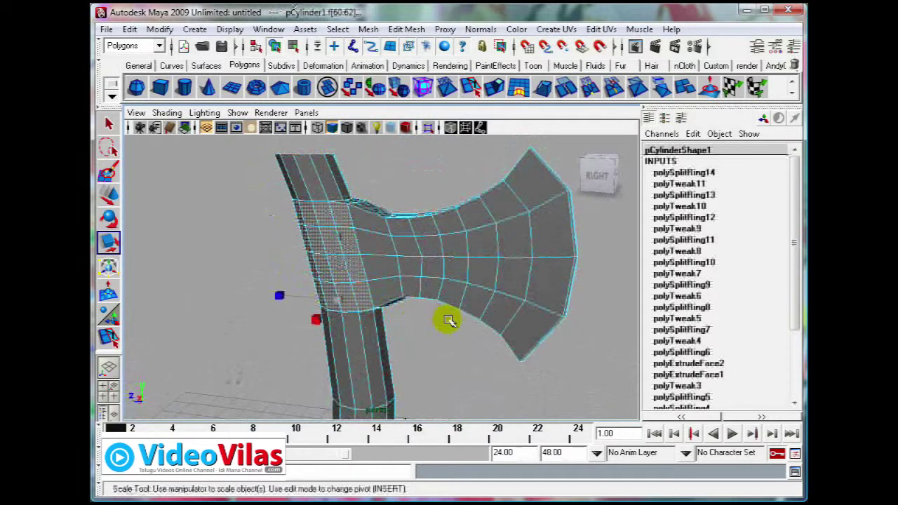
pyautogui.keyDown('alt'); pyautogui.moveTo(314, 258); pyautogui.dragTo(425, 307); pyautogui.keyUp('alt')
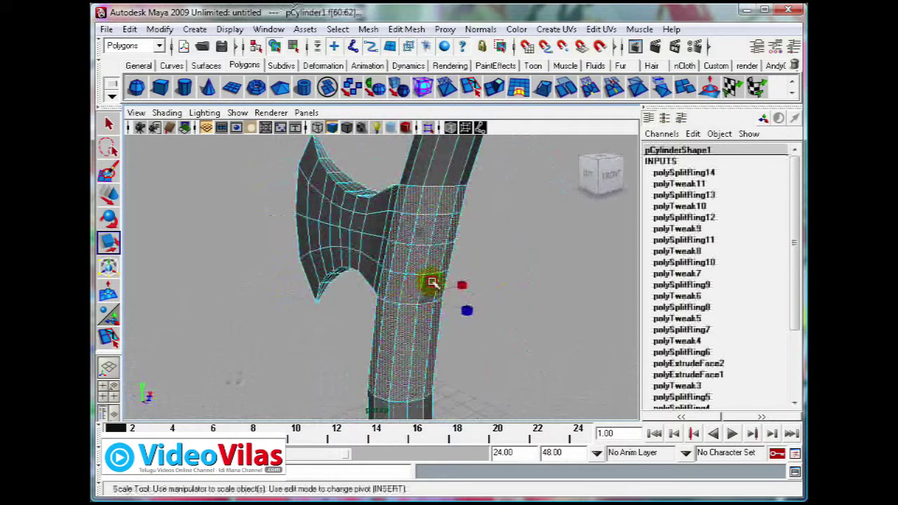
pyautogui.keyDown('alt'); pyautogui.moveTo(482, 353); pyautogui.dragTo(389, 220); pyautogui.keyUp('alt')
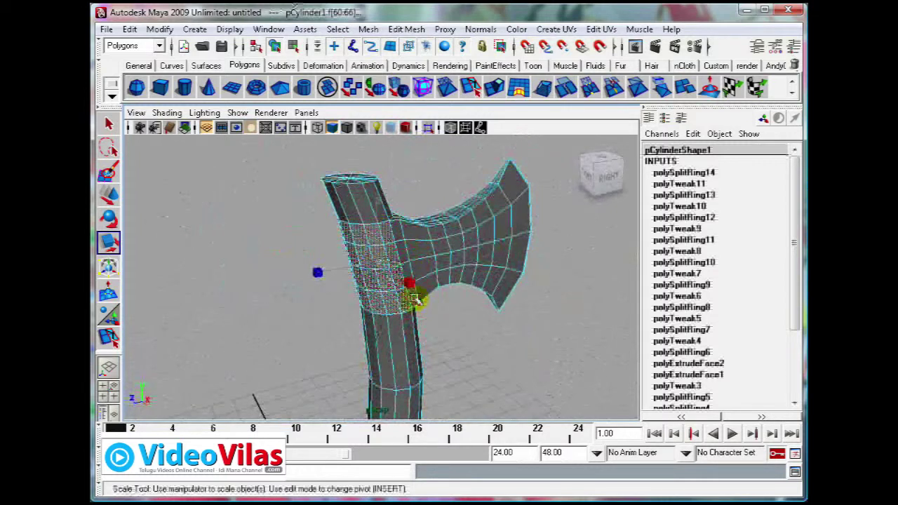
pyautogui.keyDown('alt'); pyautogui.moveTo(292, 271); pyautogui.dragTo(435, 183); pyautogui.keyUp('alt')
pyautogui.click(409, 31)
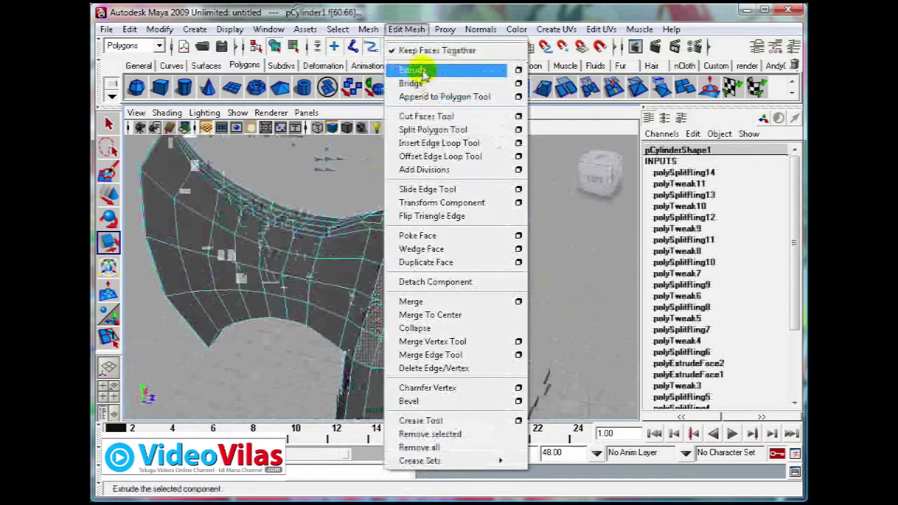
pyautogui.click(423, 72)
pyautogui.keyDown('alt'); pyautogui.moveTo(445, 331); pyautogui.dragTo(444, 381); pyautogui.keyUp('alt')
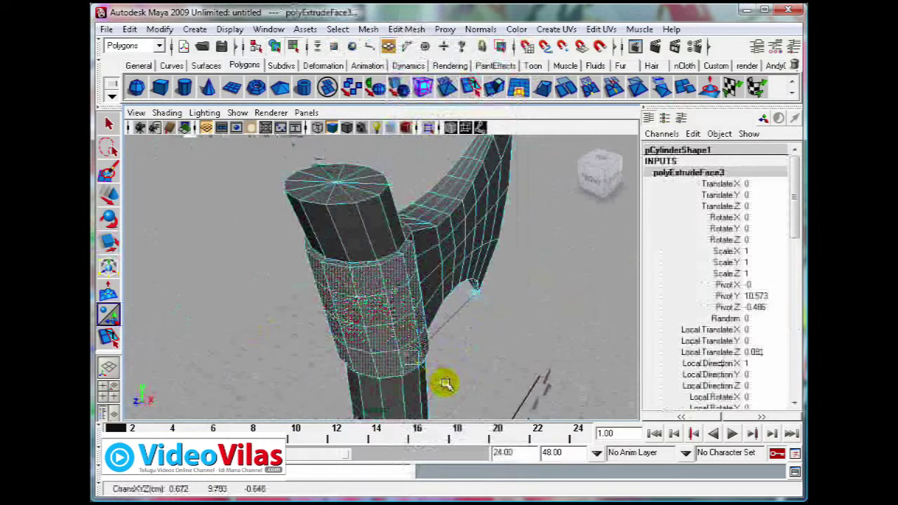
pyautogui.moveTo(446, 385); pyautogui.dragTo(449, 386)
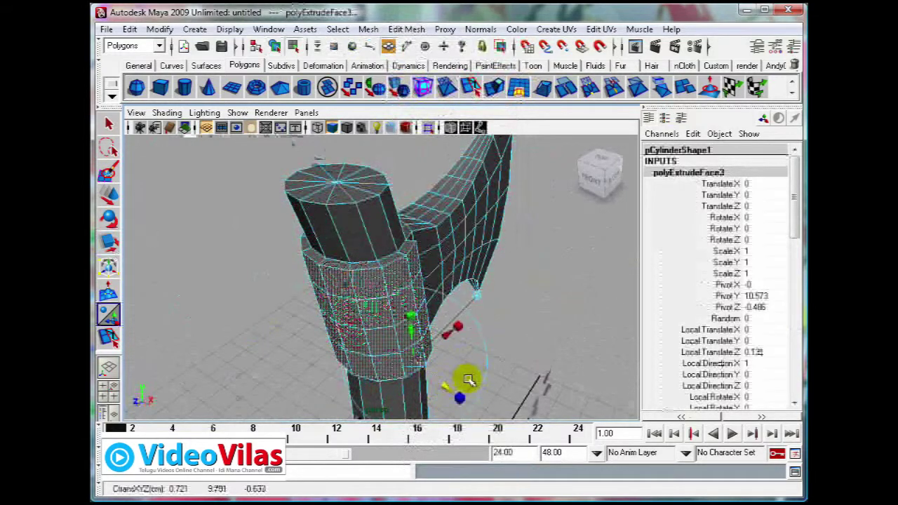
pyautogui.keyDown('alt'); pyautogui.moveTo(498, 347); pyautogui.dragTo(281, 351); pyautogui.keyUp('alt')
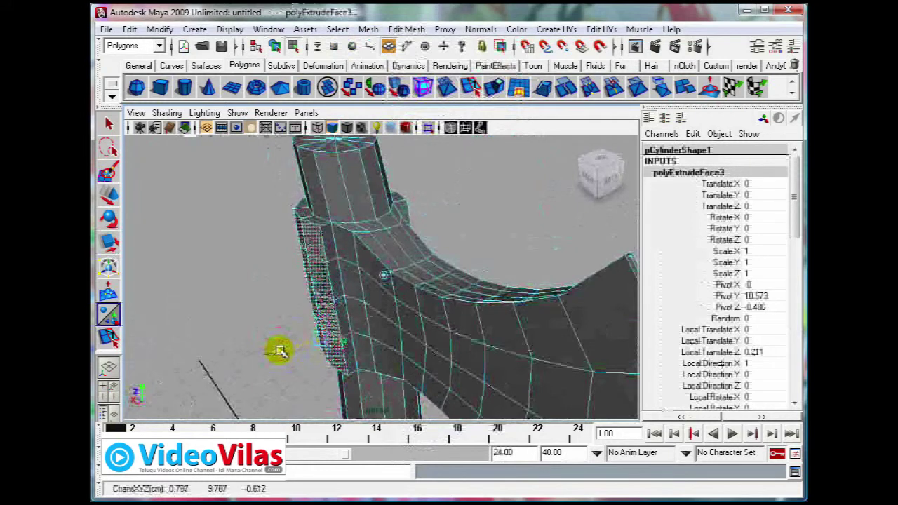
pyautogui.click(233, 267)
pyautogui.keyDown('alt'); pyautogui.moveTo(302, 293); pyautogui.dragTo(453, 277); pyautogui.keyUp('alt')
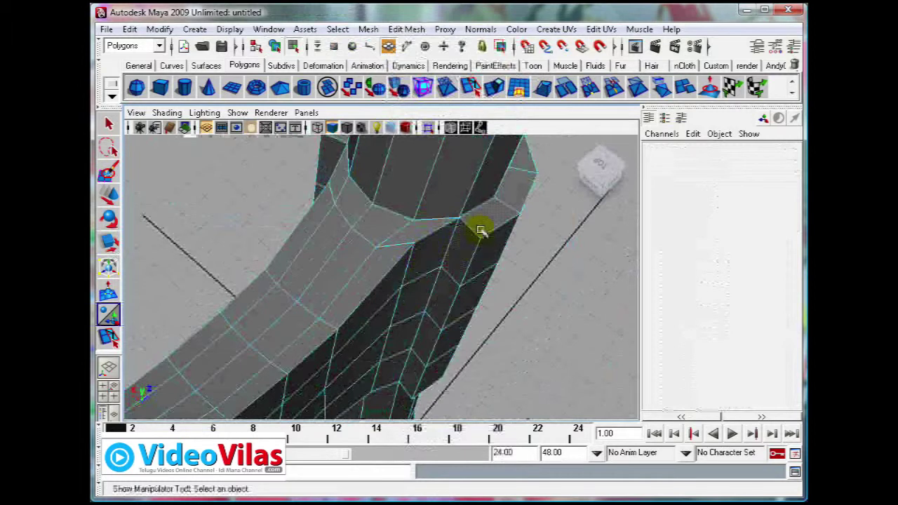
pyautogui.keyDown('alt'); pyautogui.moveTo(465, 284); pyautogui.dragTo(436, 153); pyautogui.keyUp('alt')
pyautogui.click(407, 28)
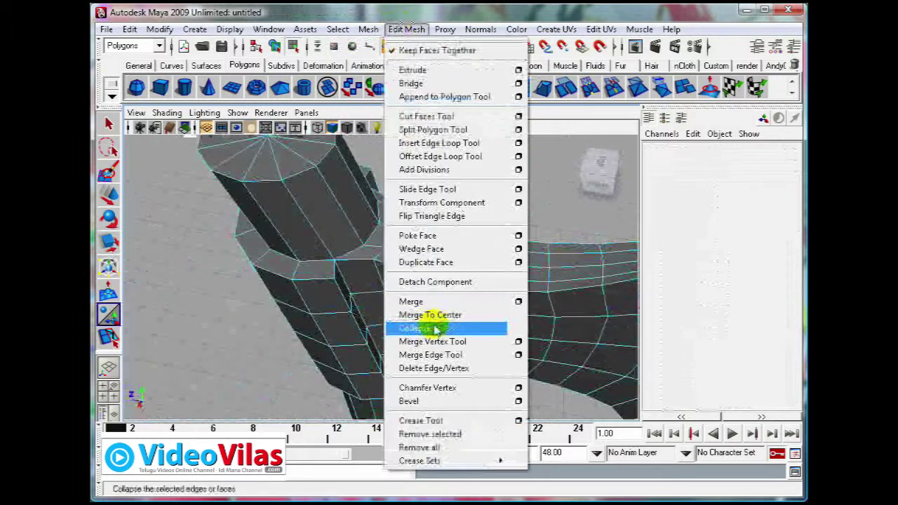
pyautogui.click(171, 385)
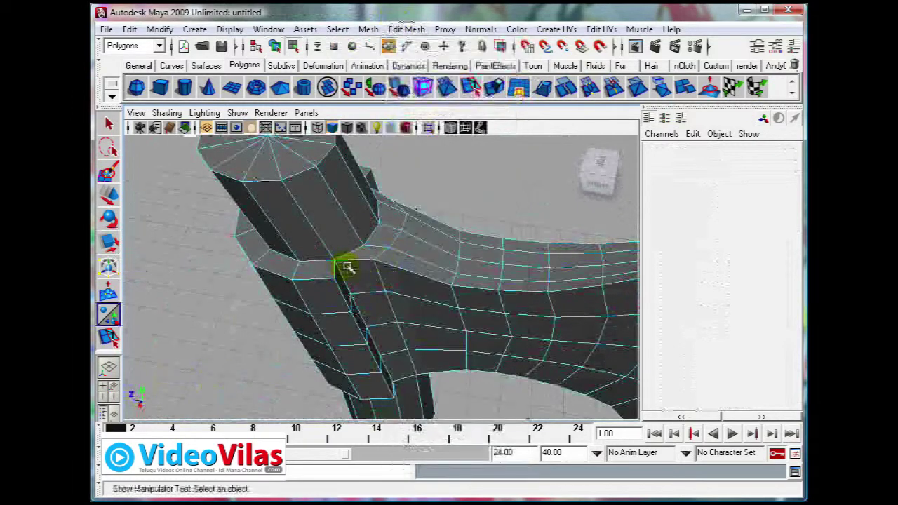
# Delete the two columns of faces forming the groove between the collar and the blade on one side of the axe
pyautogui.keyDown('alt'); pyautogui.moveTo(346, 267); pyautogui.dragTo(321, 302); pyautogui.keyUp('alt')
pyautogui.click(309, 247)
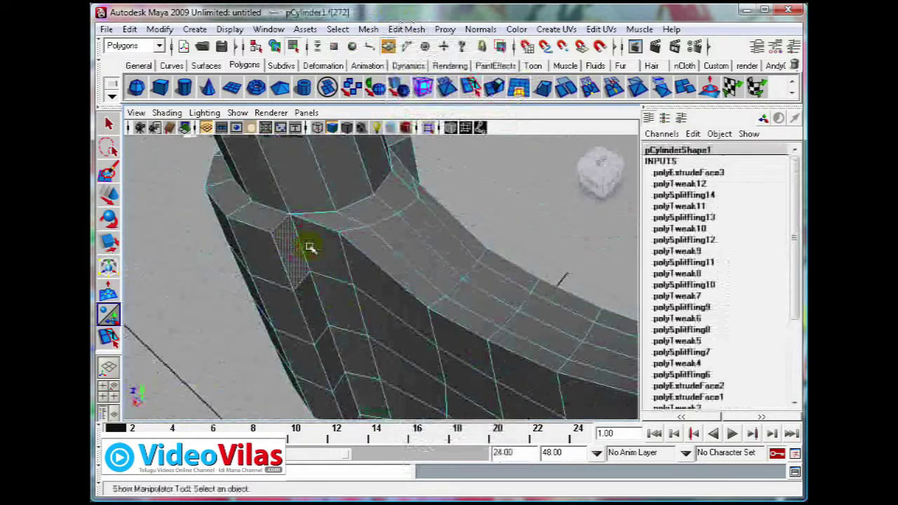
pyautogui.keyDown('shift'); pyautogui.click(314, 258); pyautogui.keyUp('shift')
pyautogui.keyDown('shift'); pyautogui.click(310, 299); pyautogui.keyUp('shift')
pyautogui.keyDown('shift'); pyautogui.click(340, 298); pyautogui.keyUp('shift')
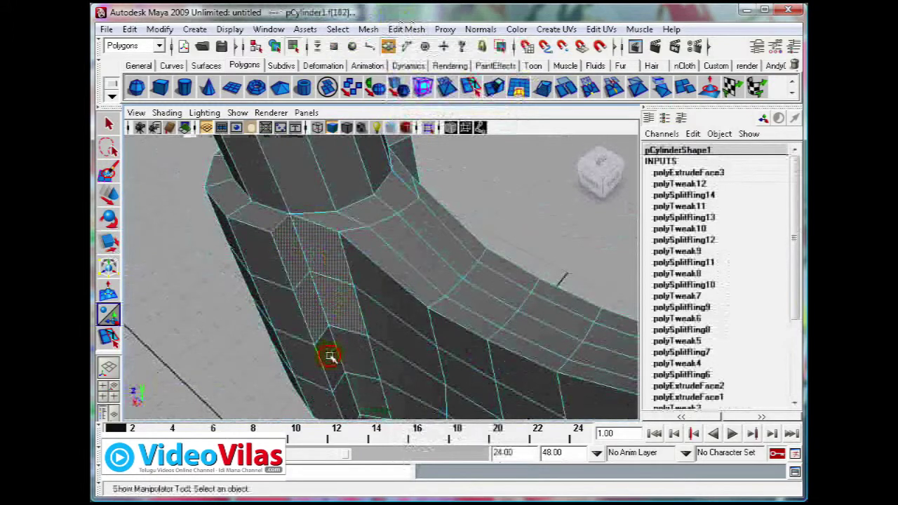
pyautogui.keyDown('shift'); pyautogui.click(330, 356); pyautogui.keyUp('shift')
pyautogui.keyDown('shift'); pyautogui.click(344, 392); pyautogui.keyUp('shift')
pyautogui.keyDown('alt'); pyautogui.moveTo(367, 393); pyautogui.dragTo(379, 331); pyautogui.keyUp('alt')
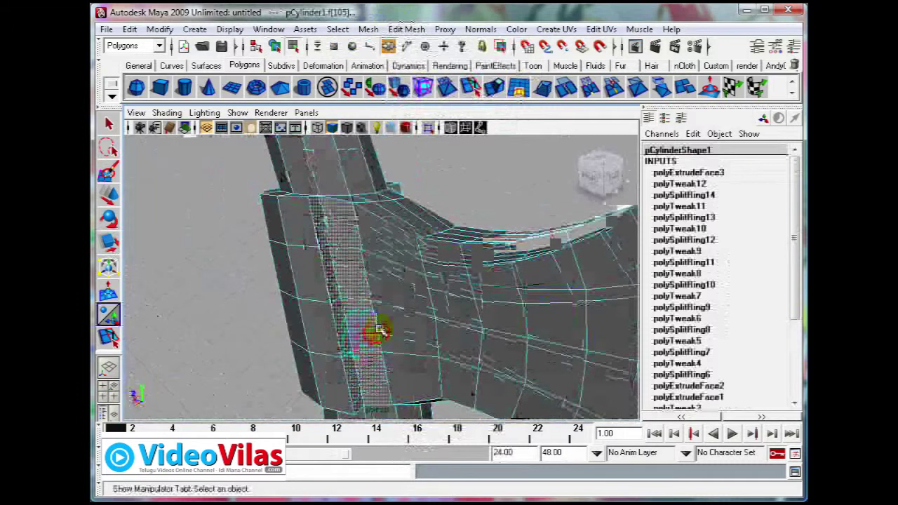
pyautogui.press('Delete')
# Delete the matching groove faces between the collar and the blade on the opposite side of the axe
pyautogui.keyDown('alt'); pyautogui.moveTo(413, 313); pyautogui.dragTo(433, 274); pyautogui.keyUp('alt')
pyautogui.click(421, 238)
pyautogui.keyDown('shift'); pyautogui.click(438, 232); pyautogui.keyUp('shift')
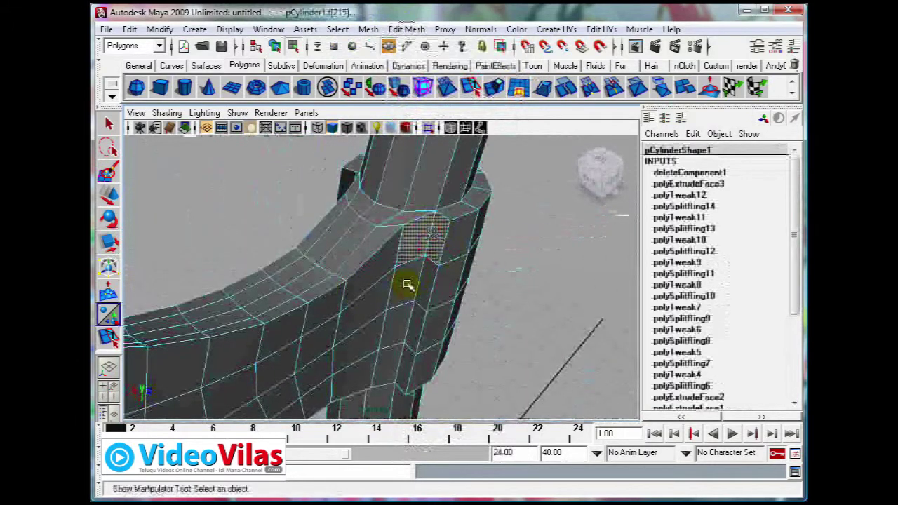
pyautogui.keyDown('shift'); pyautogui.click(408, 285); pyautogui.keyUp('shift')
pyautogui.keyDown('shift'); pyautogui.click(428, 281); pyautogui.keyUp('shift')
pyautogui.keyDown('shift'); pyautogui.click(401, 319); pyautogui.keyUp('shift')
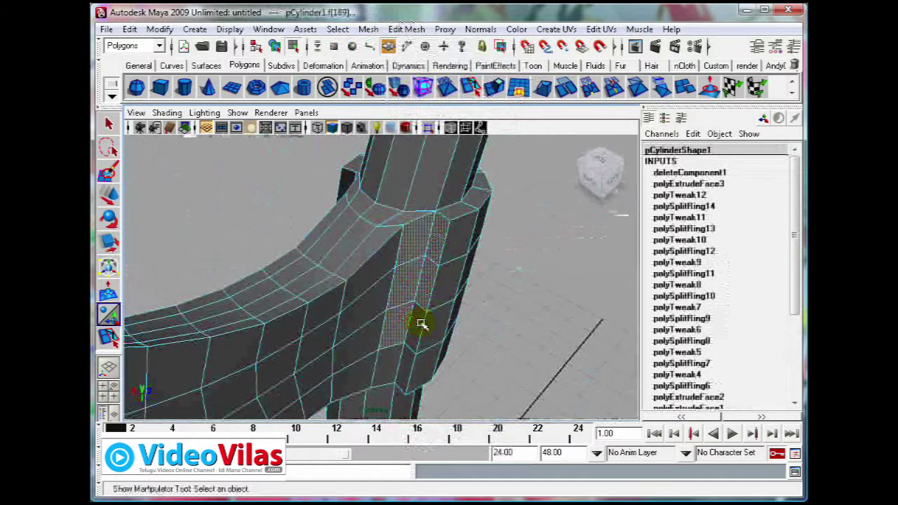
pyautogui.keyDown('shift'); pyautogui.click(420, 324); pyautogui.keyUp('shift')
pyautogui.keyDown('shift'); pyautogui.click(395, 369); pyautogui.keyUp('shift')
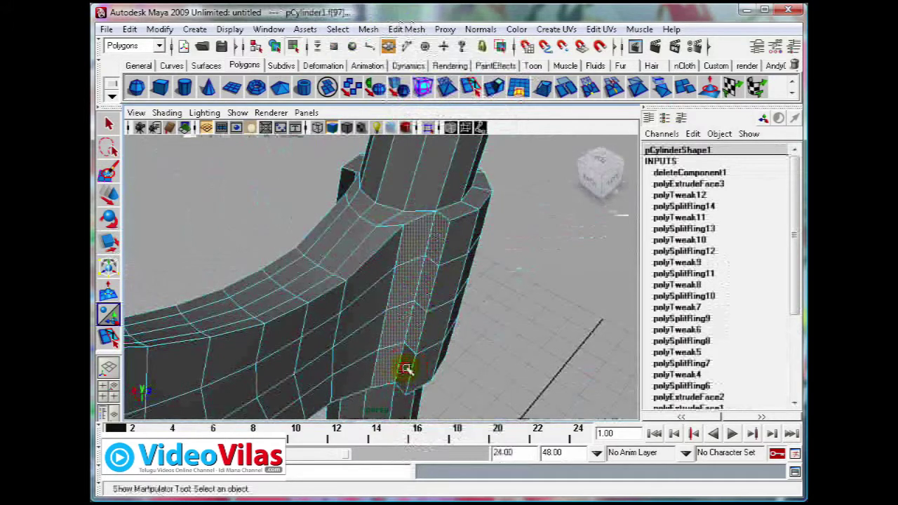
pyautogui.click(494, 357)
# Merge the topmost pair of open vertices between the collar and the blade to their center on one side
pyautogui.keyDown('alt'); pyautogui.moveTo(485, 353); pyautogui.dragTo(367, 277); pyautogui.keyUp('alt')
pyautogui.moveTo(323, 243); pyautogui.dragTo(289, 241, button='right')
pyautogui.click(320, 278)
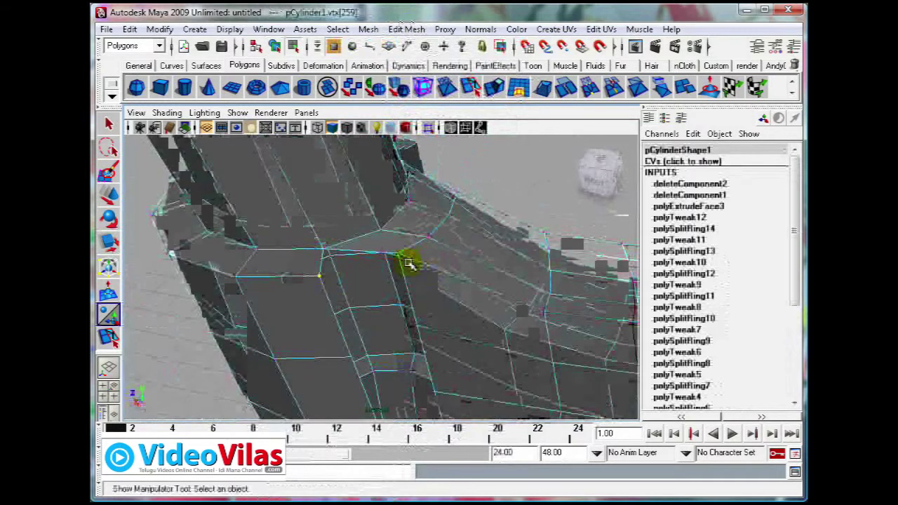
pyautogui.keyDown('alt'); pyautogui.moveTo(435, 287); pyautogui.dragTo(365, 267); pyautogui.keyUp('alt')
pyautogui.click(407, 29)
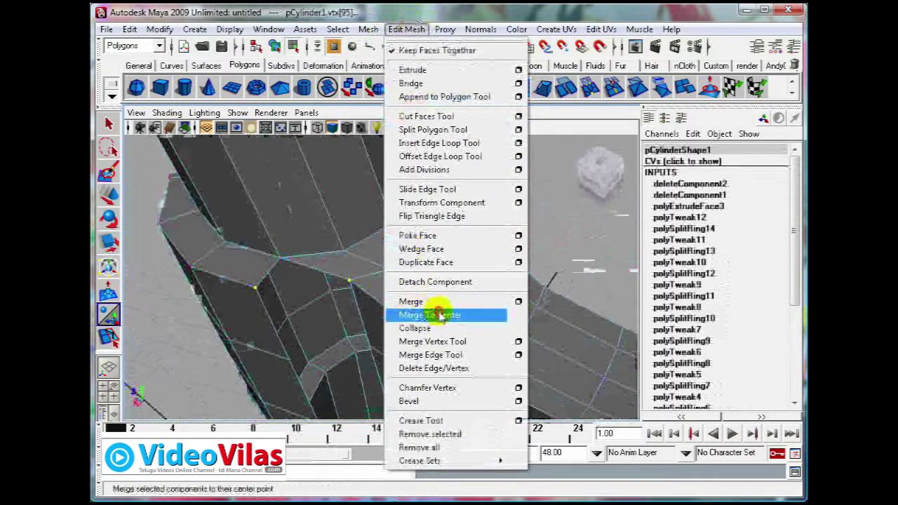
pyautogui.click(440, 315)
# Merge the remaining four vertex pairs to center down the same seam to close the gap between collar and blade
pyautogui.keyDown('alt'); pyautogui.moveTo(414, 302); pyautogui.dragTo(336, 302, button='right'); pyautogui.keyUp('alt')
pyautogui.keyDown('alt'); pyautogui.moveTo(357, 322); pyautogui.dragTo(320, 239); pyautogui.keyUp('alt')
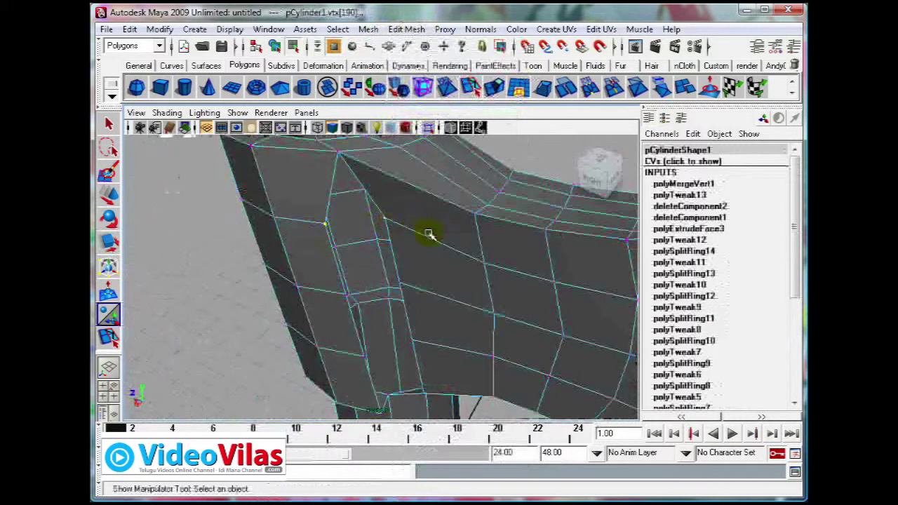
pyautogui.press('g')
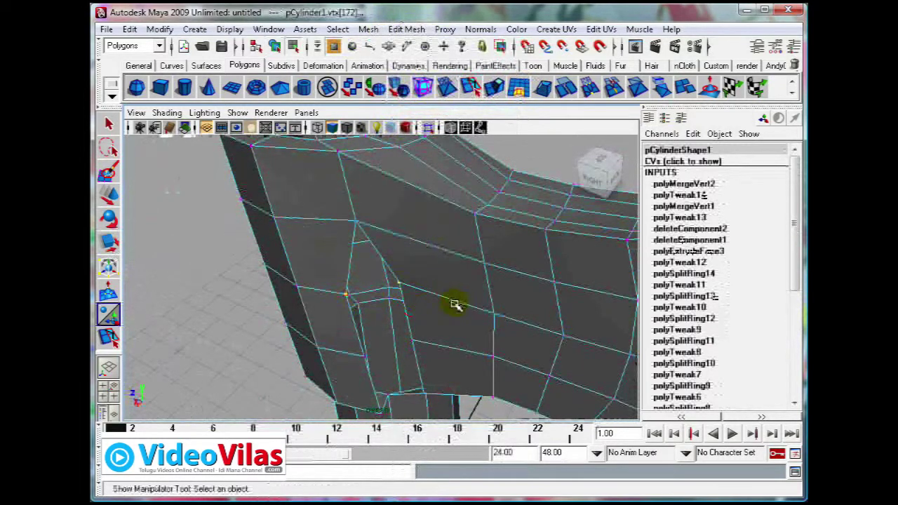
pyautogui.press('g')
pyautogui.keyDown('alt'); pyautogui.moveTo(417, 342); pyautogui.dragTo(379, 330); pyautogui.keyUp('alt')
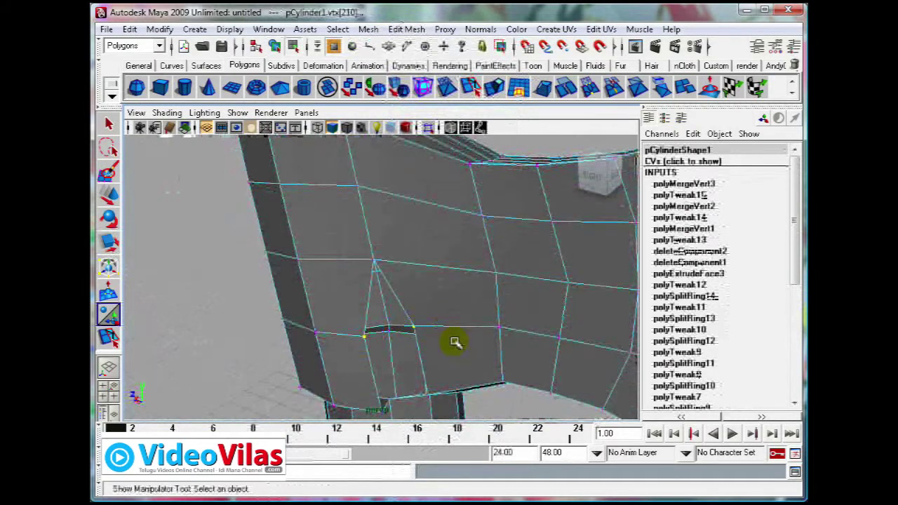
pyautogui.press('g')
pyautogui.keyDown('alt'); pyautogui.moveTo(423, 353); pyautogui.dragTo(423, 330); pyautogui.keyUp('alt')
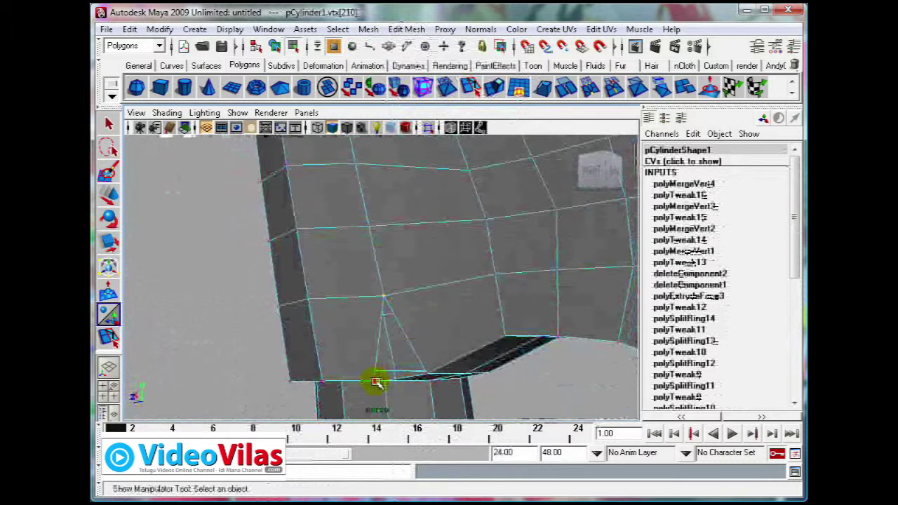
pyautogui.press('g')
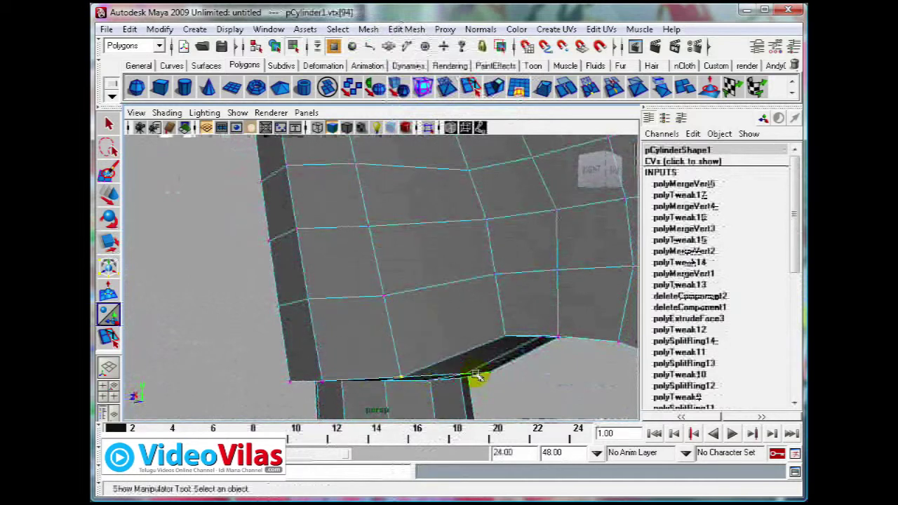
# Move the merged seam vertices and the neighbouring collar vertices in the ground plane to even out the collar's outline
pyautogui.keyDown('alt'); pyautogui.moveTo(467, 362); pyautogui.dragTo(475, 295); pyautogui.keyUp('alt')
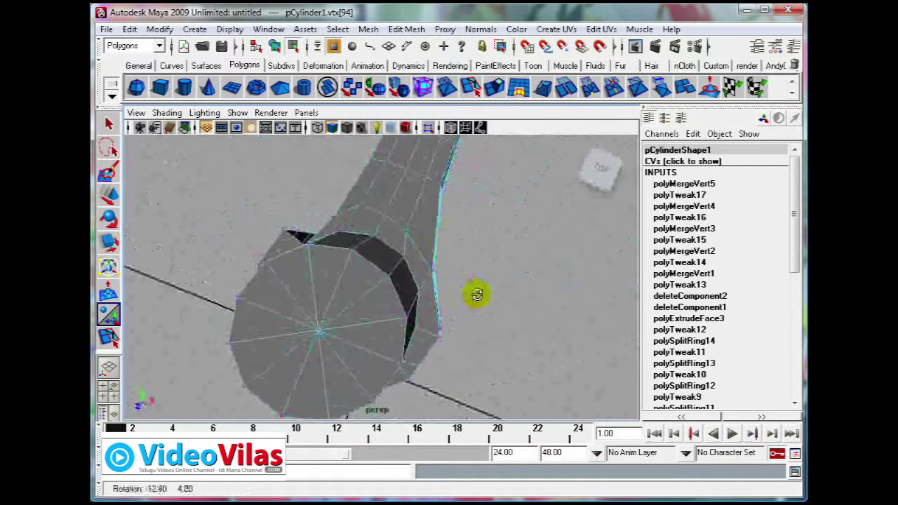
pyautogui.moveTo(449, 260); pyautogui.dragTo(480, 284)
pyautogui.press('w')
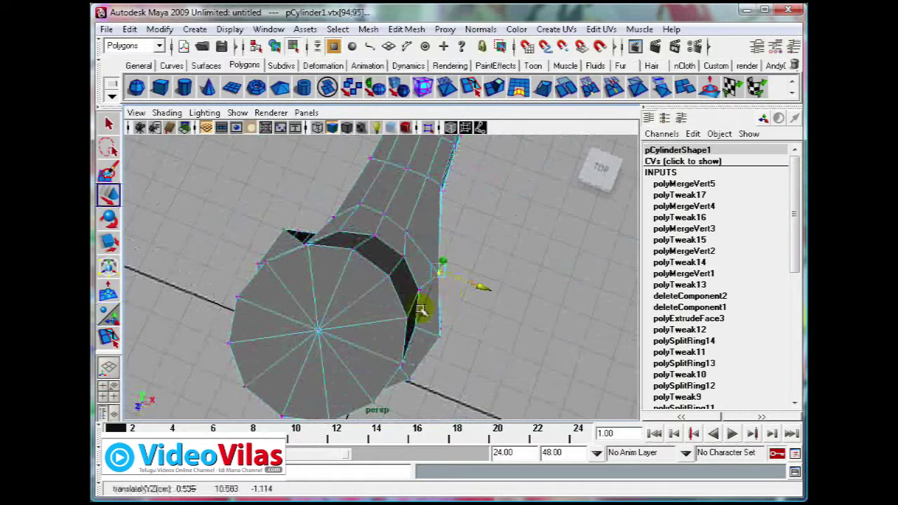
pyautogui.moveTo(421, 310); pyautogui.dragTo(423, 302)
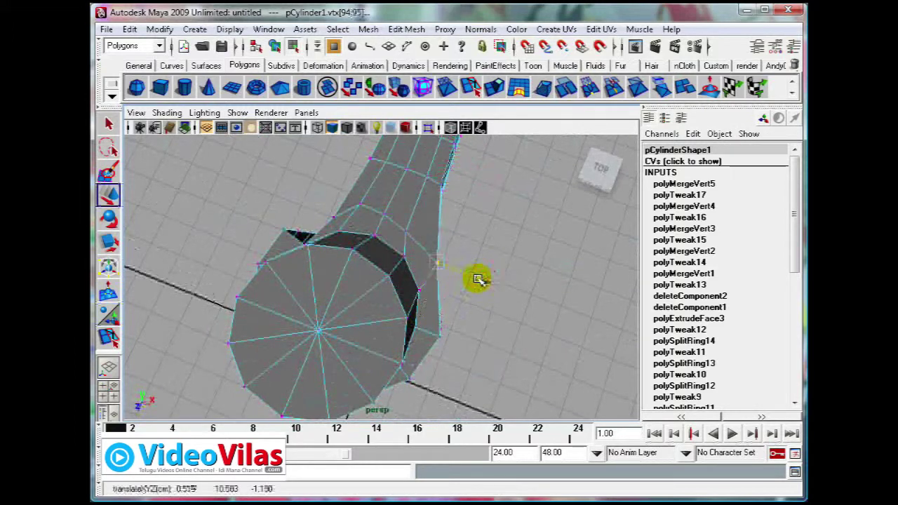
pyautogui.click(457, 341)
pyautogui.keyDown('alt'); pyautogui.moveTo(465, 324); pyautogui.dragTo(439, 321); pyautogui.keyUp('alt')
pyautogui.moveTo(433, 353); pyautogui.dragTo(432, 347)
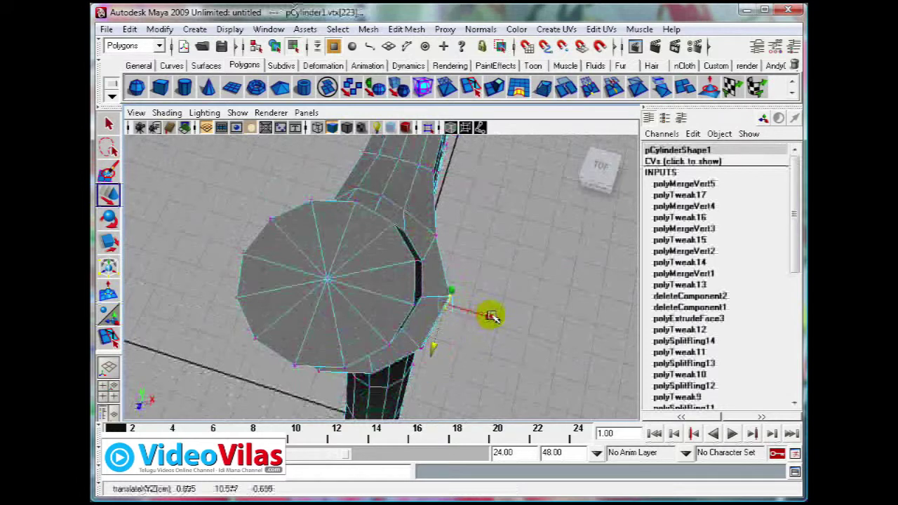
pyautogui.click(515, 287)
# Merge the topmost pair of open collar and blade vertices to their center on the opposite side of the axe
pyautogui.keyDown('alt'); pyautogui.moveTo(516, 287); pyautogui.dragTo(391, 256); pyautogui.keyUp('alt')
pyautogui.scroll(4, 465, 243)
pyautogui.click(385, 240)
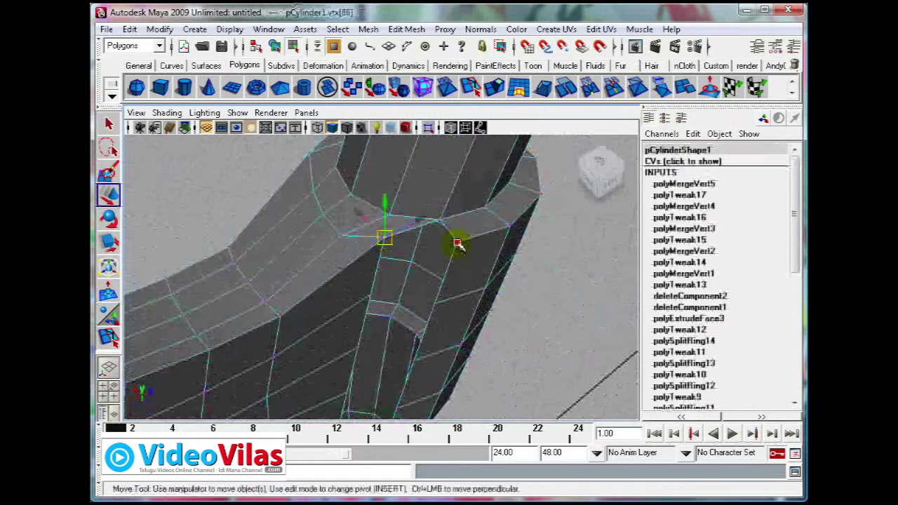
pyautogui.keyDown('shift'); pyautogui.click(499, 276); pyautogui.keyUp('shift')
pyautogui.press('g')
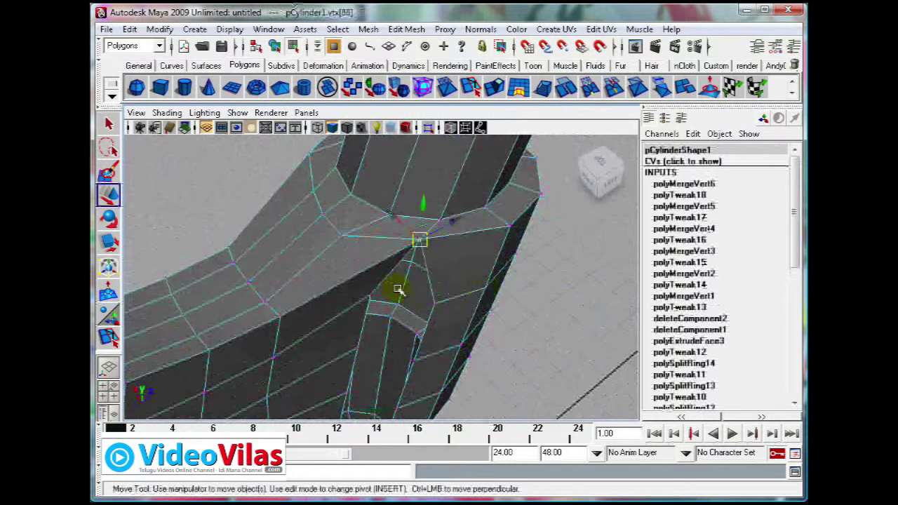
# Merge the next two pairs of open collar and blade vertices to center, continuing down the seam
pyautogui.keyDown('alt'); pyautogui.moveTo(433, 313); pyautogui.dragTo(431, 303); pyautogui.keyUp('alt')
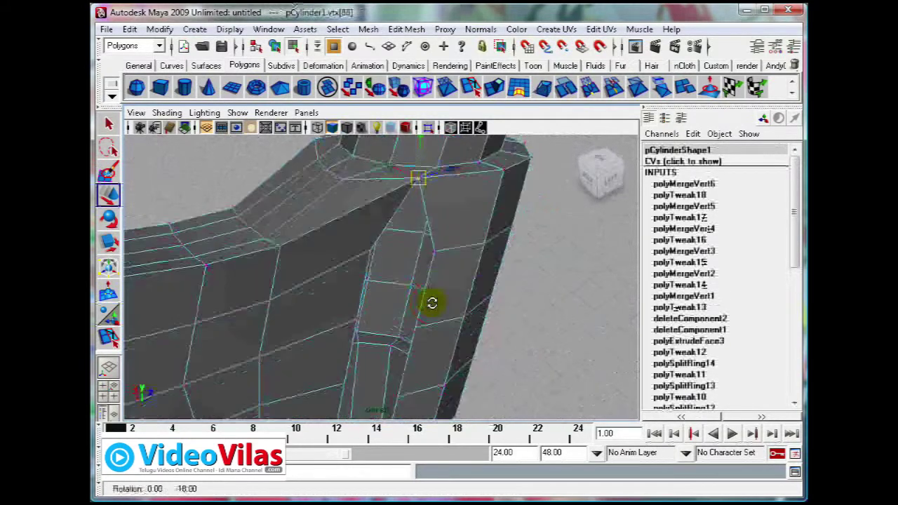
pyautogui.click(371, 251)
pyautogui.keyDown('shift'); pyautogui.click(435, 251); pyautogui.keyUp('shift')
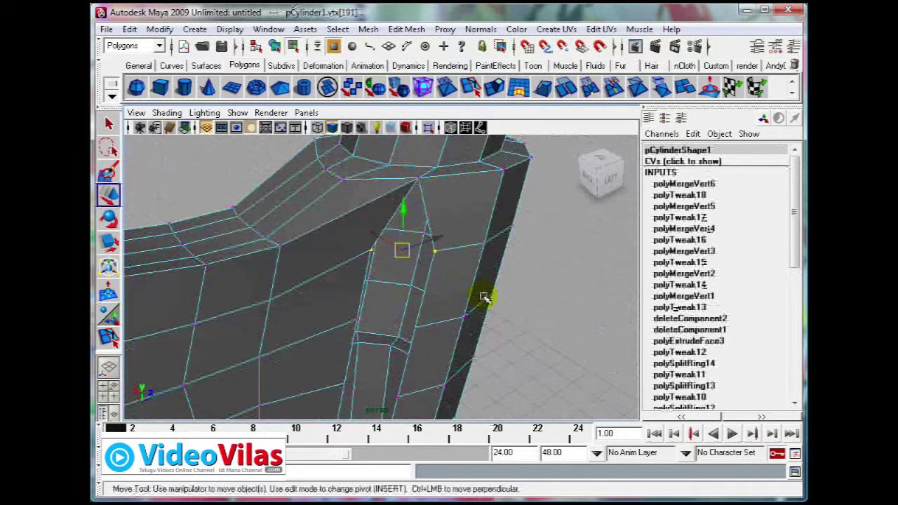
pyautogui.press('g')
pyautogui.click(357, 320)
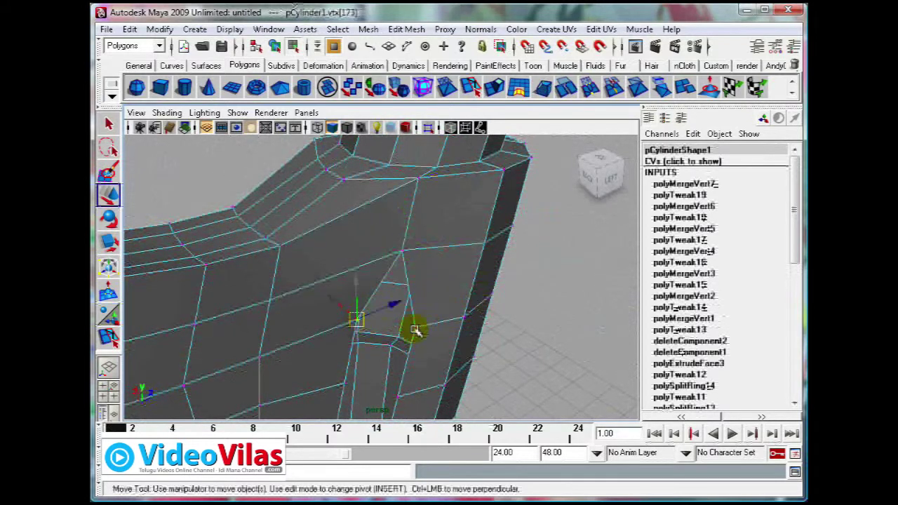
pyautogui.keyDown('shift'); pyautogui.moveTo(443, 336); pyautogui.dragTo(467, 344, button='right'); pyautogui.keyUp('shift')
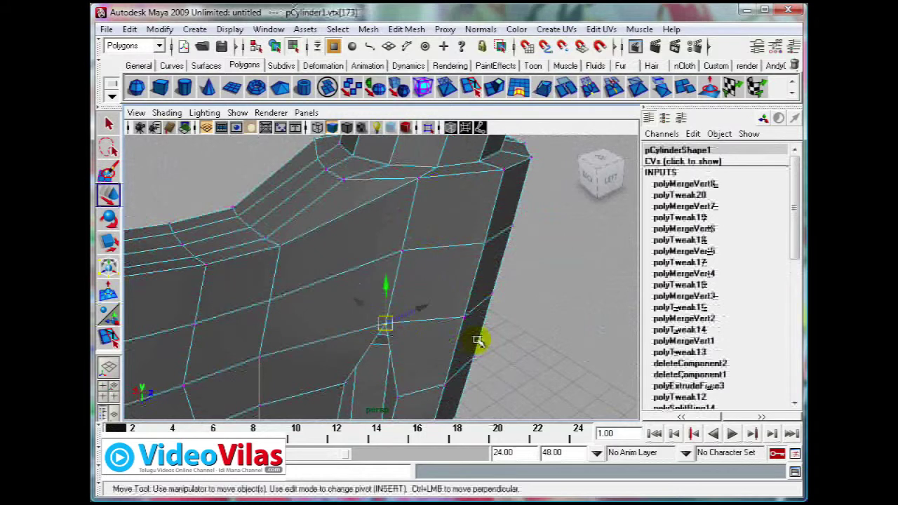
# Merge the last two vertex pairs to center at the seam's lower end, closing the gap between collar and blade
pyautogui.keyDown('alt'); pyautogui.moveTo(478, 341); pyautogui.dragTo(351, 272); pyautogui.keyUp('alt')
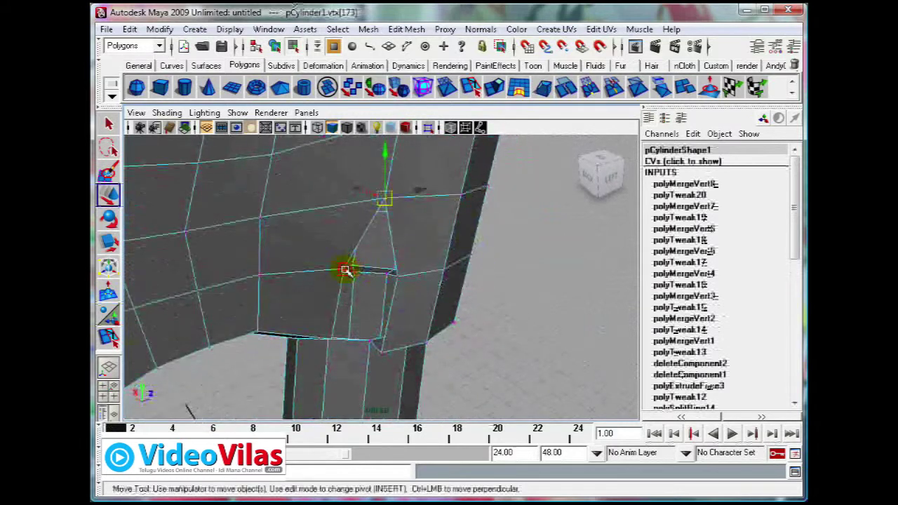
pyautogui.click(345, 270)
pyautogui.keyDown('shift'); pyautogui.moveTo(454, 296); pyautogui.dragTo(402, 320, button='right'); pyautogui.keyUp('shift')
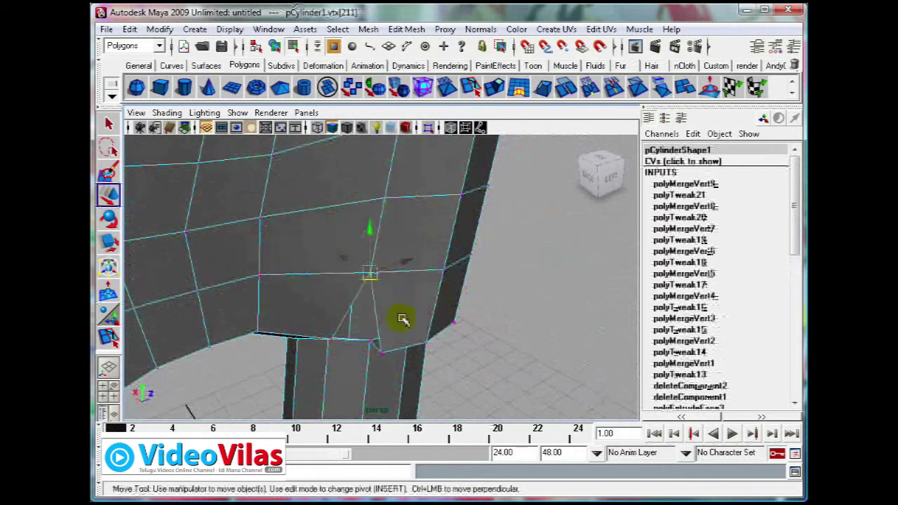
pyautogui.keyDown('alt'); pyautogui.moveTo(419, 333); pyautogui.dragTo(405, 285); pyautogui.keyUp('alt')
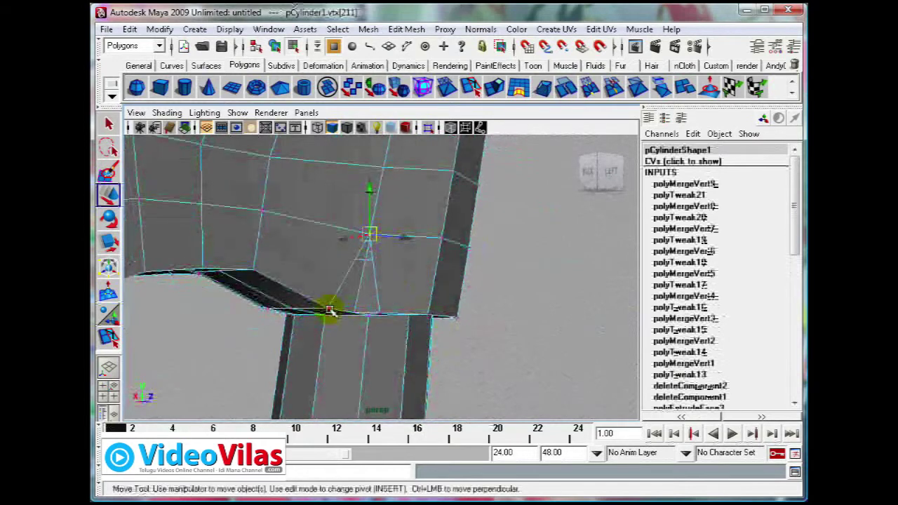
pyautogui.keyDown('alt'); pyautogui.moveTo(346, 311); pyautogui.dragTo(411, 287); pyautogui.keyUp('alt')
pyautogui.keyDown('alt'); pyautogui.moveTo(445, 243); pyautogui.dragTo(321, 274); pyautogui.keyUp('alt')
# Move the side vertices of the collar in the ground plane to even out its outline beside the blade
pyautogui.click(337, 249)
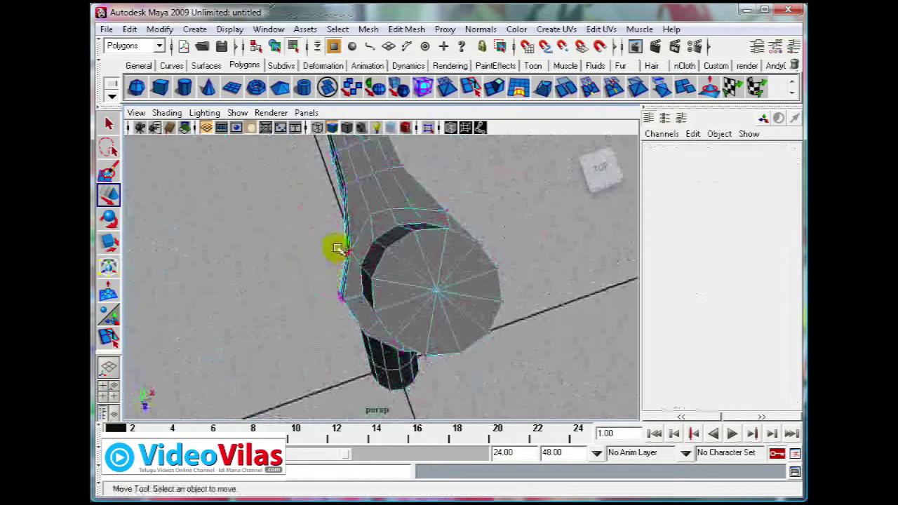
pyautogui.click(353, 266)
pyautogui.moveTo(356, 260); pyautogui.dragTo(386, 240)
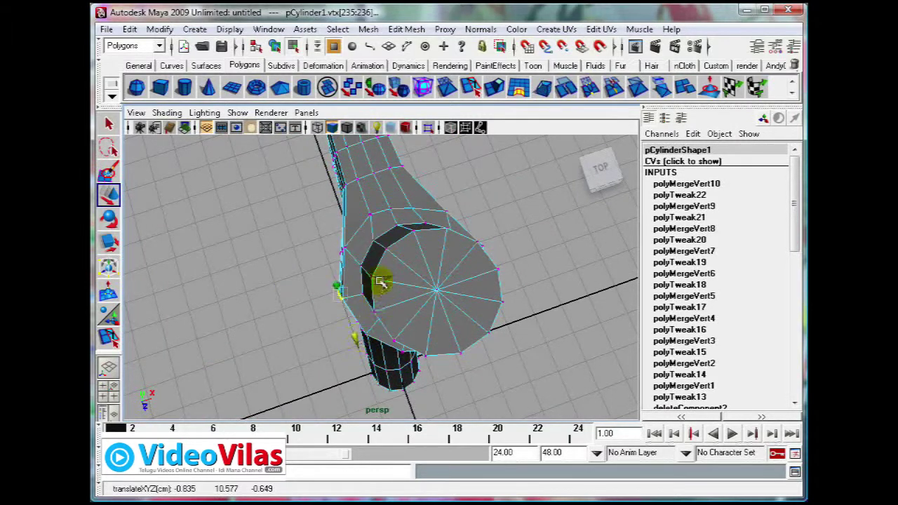
# Return to object mode and examine the welded collar and blade from several angles
pyautogui.moveTo(480, 307)
pyautogui.keyDown('alt'); pyautogui.mouseDown()
pyautogui.moveTo(487, 299)
pyautogui.moveTo(412, 236)
pyautogui.mouseUp(); pyautogui.keyUp('alt')
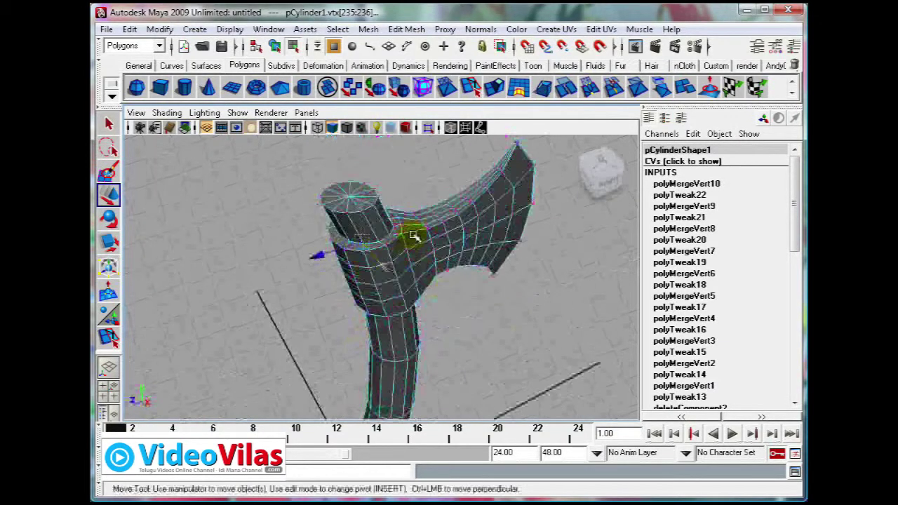
pyautogui.moveTo(413, 234); pyautogui.dragTo(471, 215, button='right')
pyautogui.click(460, 314)
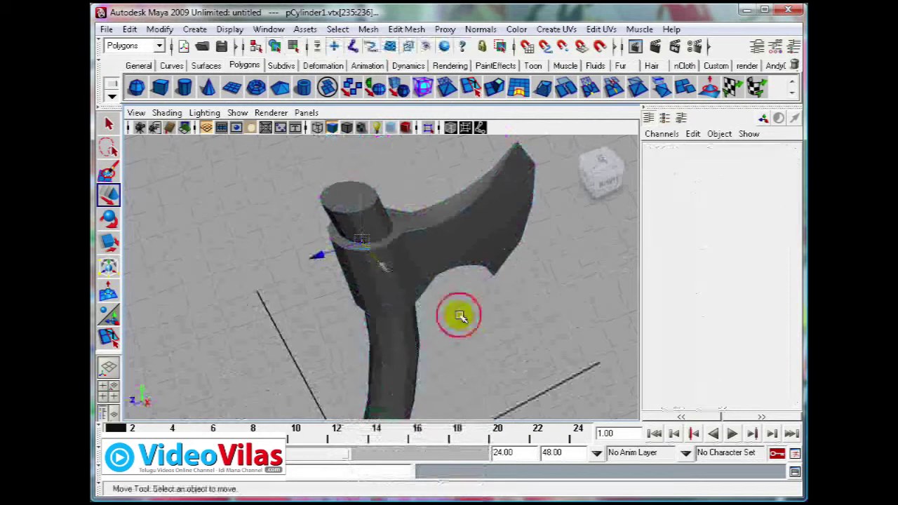
pyautogui.click(441, 249)
pyautogui.keyDown('alt'); pyautogui.moveTo(397, 305); pyautogui.dragTo(431, 289); pyautogui.keyUp('alt')
pyautogui.click(462, 311)
pyautogui.scroll(3, 445, 271)
pyautogui.scroll(-10, 461, 272)
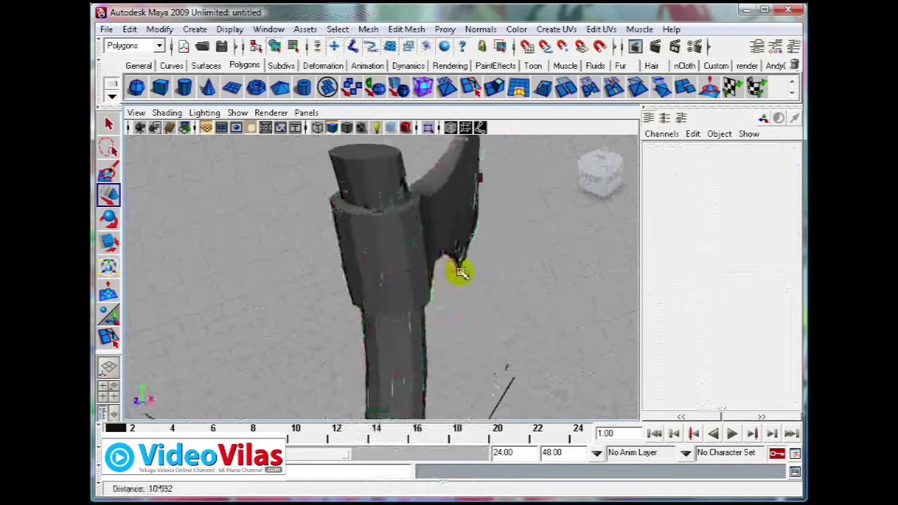
pyautogui.keyDown('alt'); pyautogui.moveTo(480, 320); pyautogui.dragTo(425, 315); pyautogui.keyUp('alt')
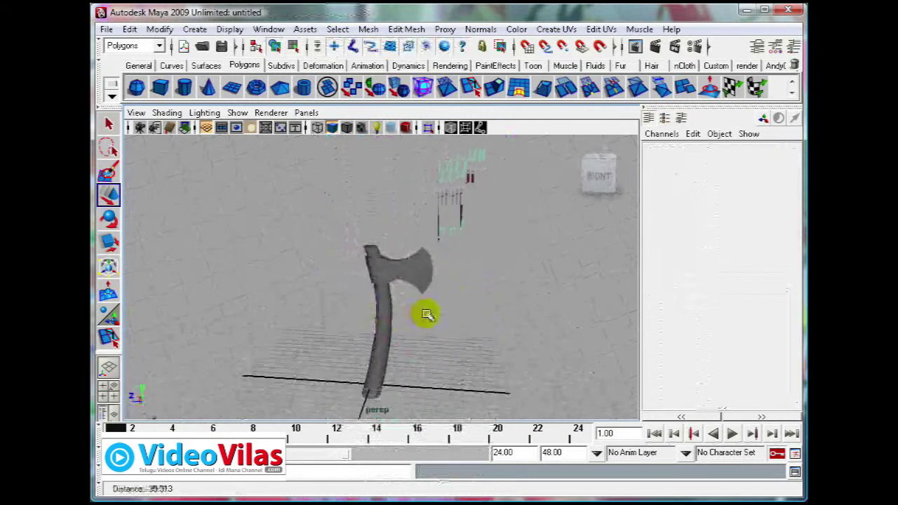
pyautogui.scroll(2, 399, 263)
pyautogui.keyDown('alt'); pyautogui.moveTo(400, 263); pyautogui.dragTo(441, 295); pyautogui.keyUp('alt')
pyautogui.scroll(8, 436, 257)
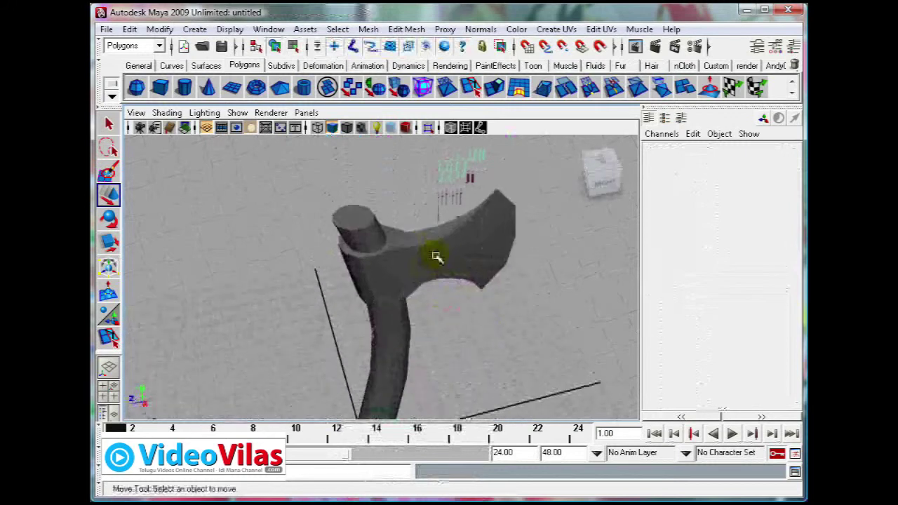
# Insert an edge loop around the flat upper rim of the collar
pyautogui.keyDown('alt'); pyautogui.moveTo(438, 257); pyautogui.dragTo(441, 277, button='middle'); pyautogui.keyUp('alt')
pyautogui.click(441, 276)
pyautogui.keyDown('alt'); pyautogui.moveTo(417, 253); pyautogui.dragTo(370, 258); pyautogui.keyUp('alt')
pyautogui.keyDown('alt'); pyautogui.moveTo(417, 240); pyautogui.dragTo(433, 273, button='middle'); pyautogui.keyUp('alt')
pyautogui.scroll(4, 433, 272)
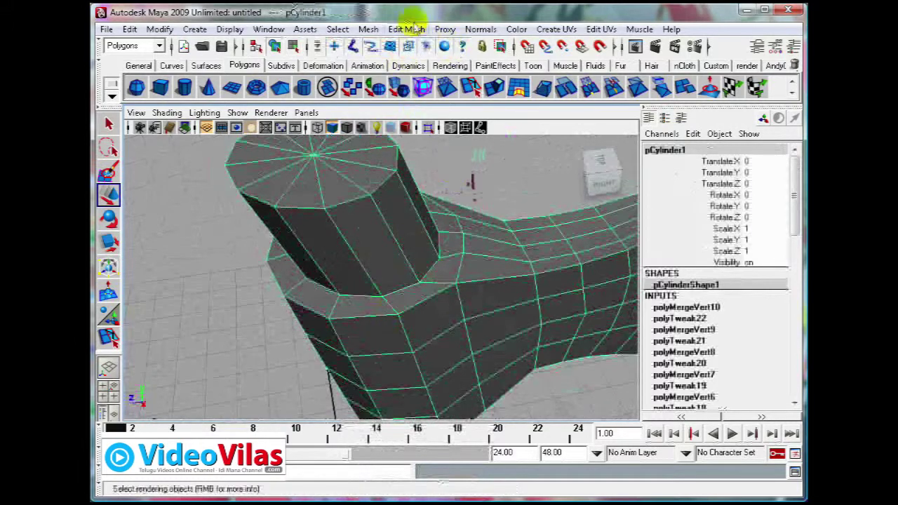
pyautogui.click(408, 29)
pyautogui.click(432, 142)
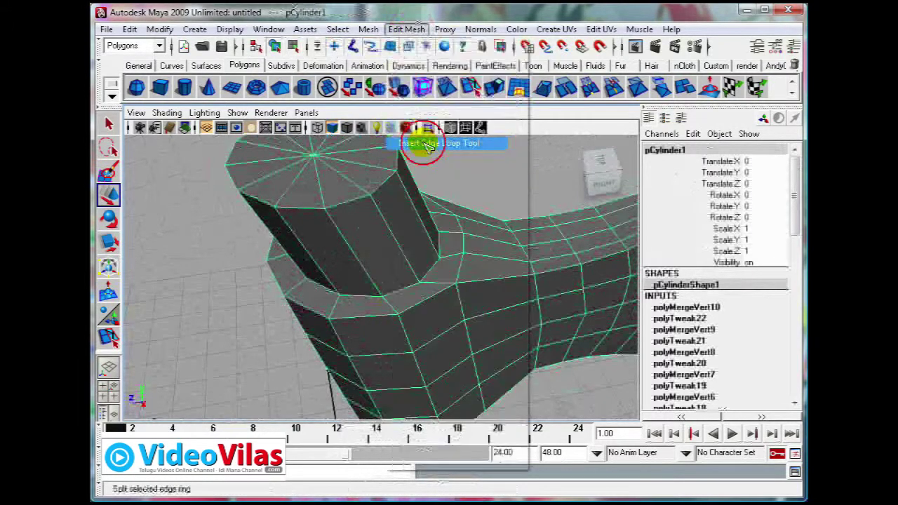
pyautogui.moveTo(395, 311); pyautogui.dragTo(395, 309)
# Raise the new edge loop slightly to shape the collar's upper rim
pyautogui.press('w')
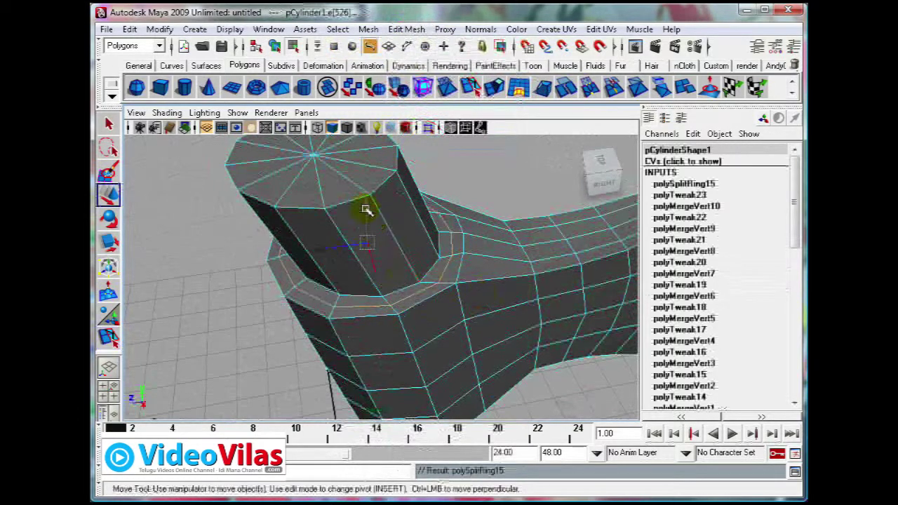
pyautogui.moveTo(365, 203); pyautogui.dragTo(329, 219)
pyautogui.moveTo(371, 179); pyautogui.dragTo(369, 176)
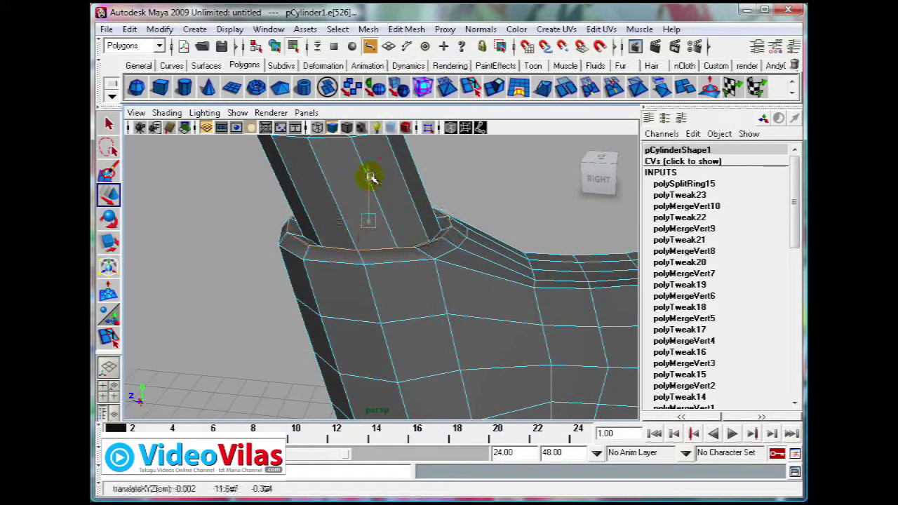
# Preview the axe with smooth mesh display, examine it from several angles, and return to the unsmoothed display
pyautogui.press('3')
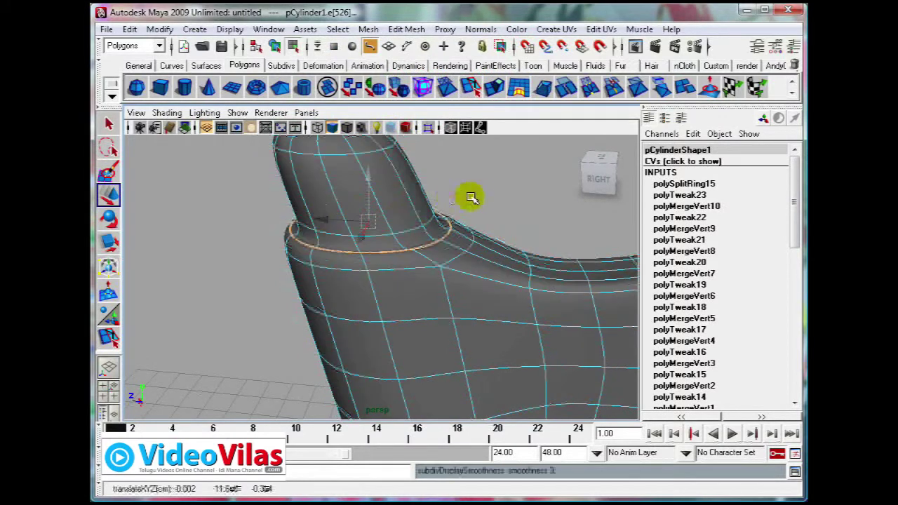
pyautogui.click(482, 194)
pyautogui.scroll(-4, 460, 274)
pyautogui.moveTo(457, 283)
pyautogui.mouseDown(button='right')
pyautogui.moveTo(415, 270)
pyautogui.moveTo(463, 223)
pyautogui.mouseUp(button='right')
pyautogui.scroll(-6, 491, 239)
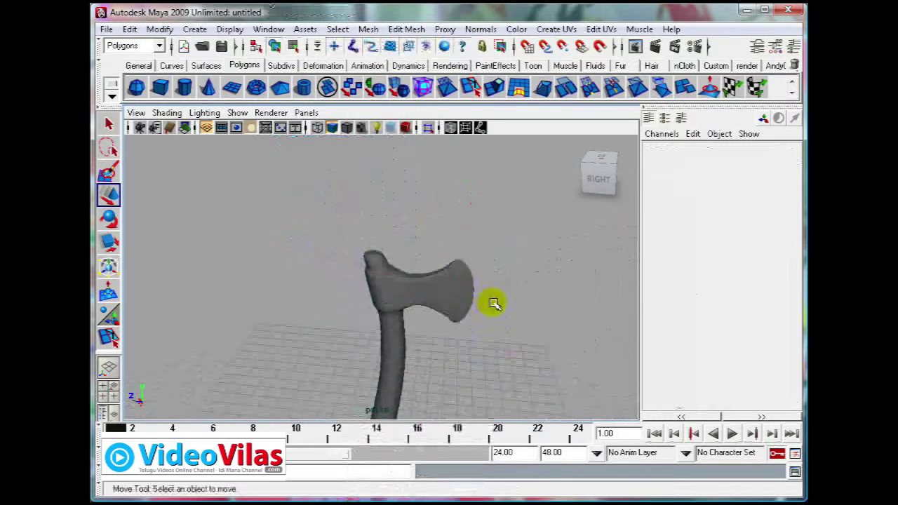
pyautogui.keyDown('alt'); pyautogui.moveTo(494, 303); pyautogui.dragTo(494, 261, button='middle'); pyautogui.keyUp('alt')
pyautogui.click(398, 235)
pyautogui.keyDown('alt'); pyautogui.moveTo(442, 231); pyautogui.dragTo(402, 253); pyautogui.keyUp('alt')
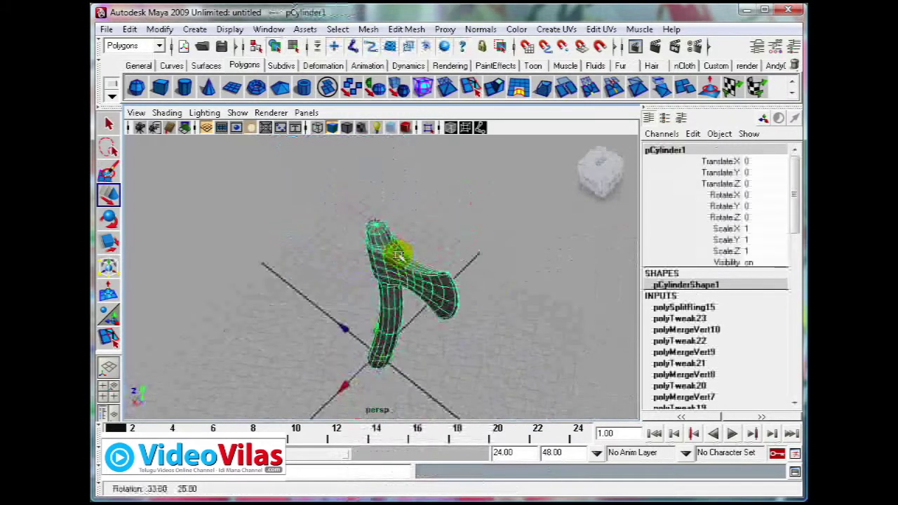
pyautogui.click(407, 253)
pyautogui.scroll(5, 440, 277)
pyautogui.keyDown('alt'); pyautogui.moveTo(440, 277); pyautogui.dragTo(468, 212); pyautogui.keyUp('alt')
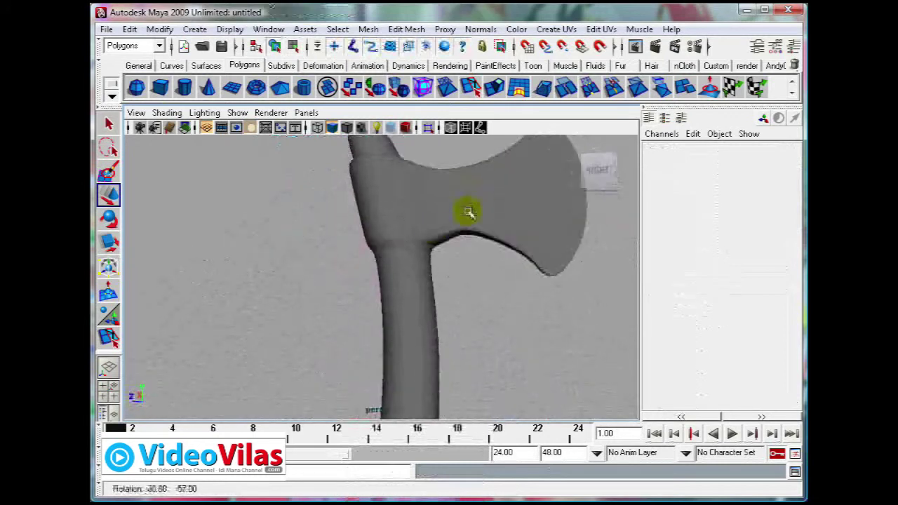
pyautogui.keyDown('alt'); pyautogui.moveTo(425, 226); pyautogui.dragTo(420, 282, button='right'); pyautogui.keyUp('alt')
pyautogui.keyDown('alt'); pyautogui.moveTo(421, 282); pyautogui.dragTo(419, 302); pyautogui.keyUp('alt')
pyautogui.click(388, 284)
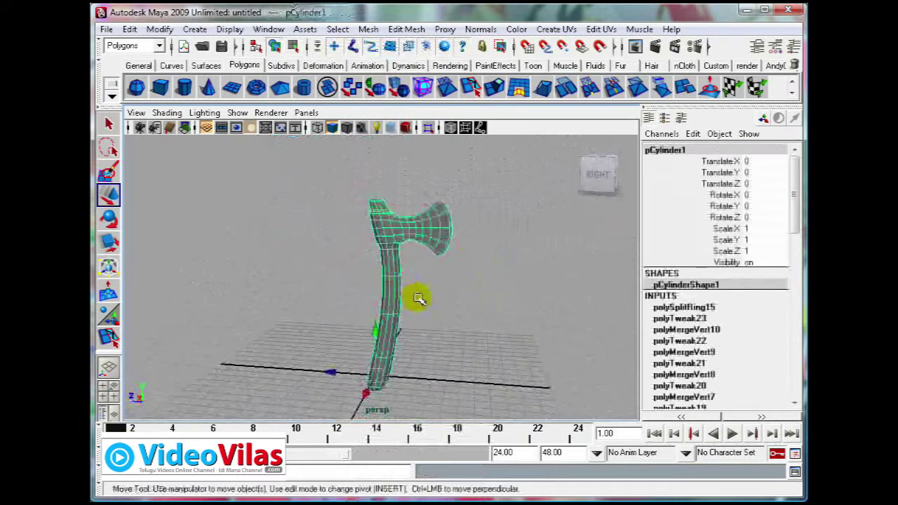
pyautogui.click(446, 291)
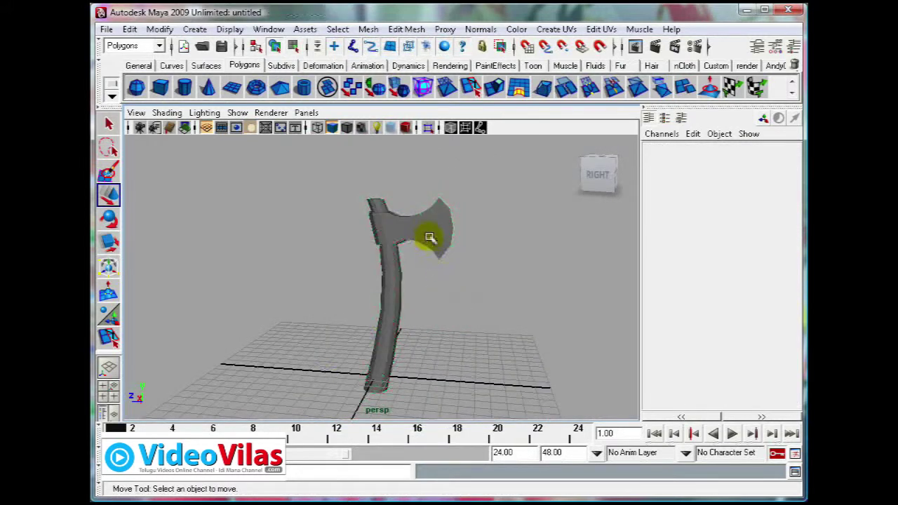
# Rotate the vertices of the handle's top end so the end cap tilts upward toward the blade side
pyautogui.keyDown('alt'); pyautogui.moveTo(430, 238); pyautogui.dragTo(409, 263); pyautogui.keyUp('alt')
pyautogui.keyDown('alt'); pyautogui.moveTo(427, 282); pyautogui.dragTo(435, 326, button='middle'); pyautogui.keyUp('alt')
pyautogui.scroll(5, 441, 287)
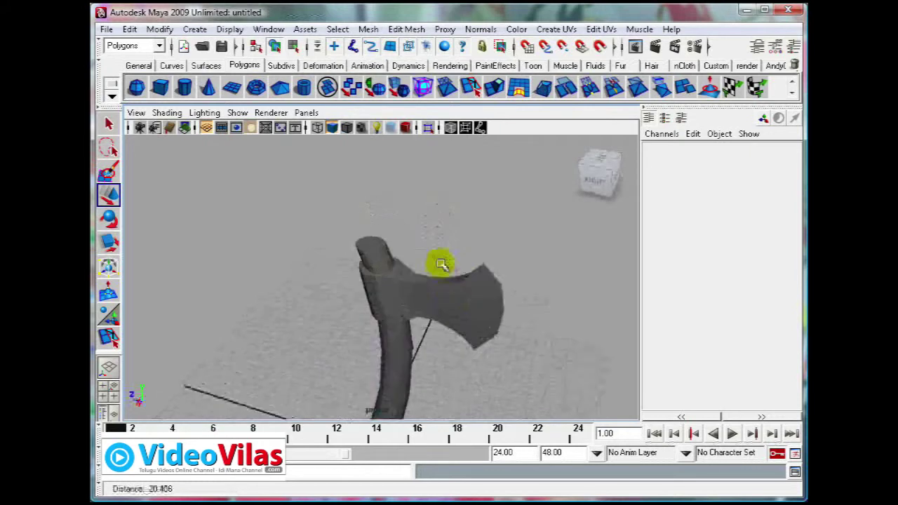
pyautogui.keyDown('alt'); pyautogui.moveTo(441, 263); pyautogui.dragTo(383, 260, button='right'); pyautogui.keyUp('alt')
pyautogui.keyDown('alt'); pyautogui.moveTo(383, 261); pyautogui.dragTo(411, 232); pyautogui.keyUp('alt')
pyautogui.keyDown('alt'); pyautogui.moveTo(411, 232); pyautogui.dragTo(433, 318, button='right'); pyautogui.keyUp('alt')
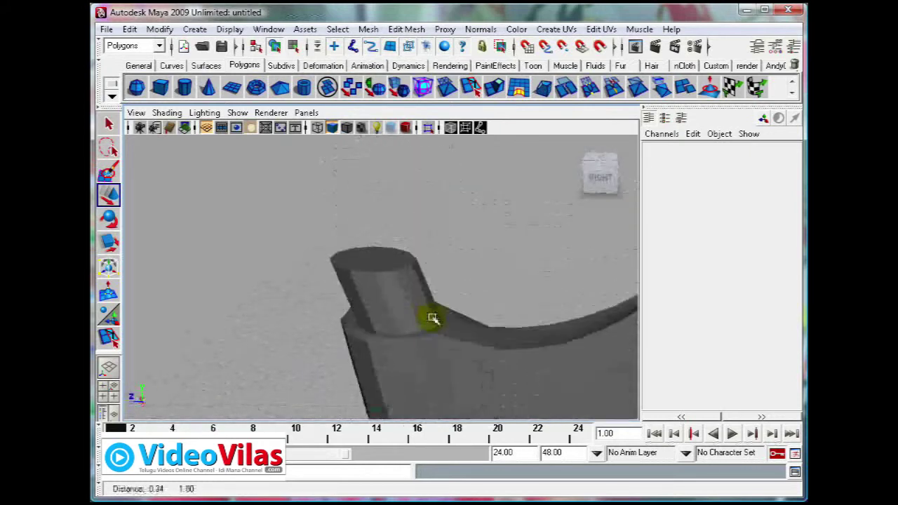
pyautogui.scroll(3, 431, 315)
pyautogui.keyDown('alt'); pyautogui.moveTo(418, 297); pyautogui.dragTo(414, 284); pyautogui.keyUp('alt')
pyautogui.moveTo(391, 234); pyautogui.dragTo(334, 228, button='right')
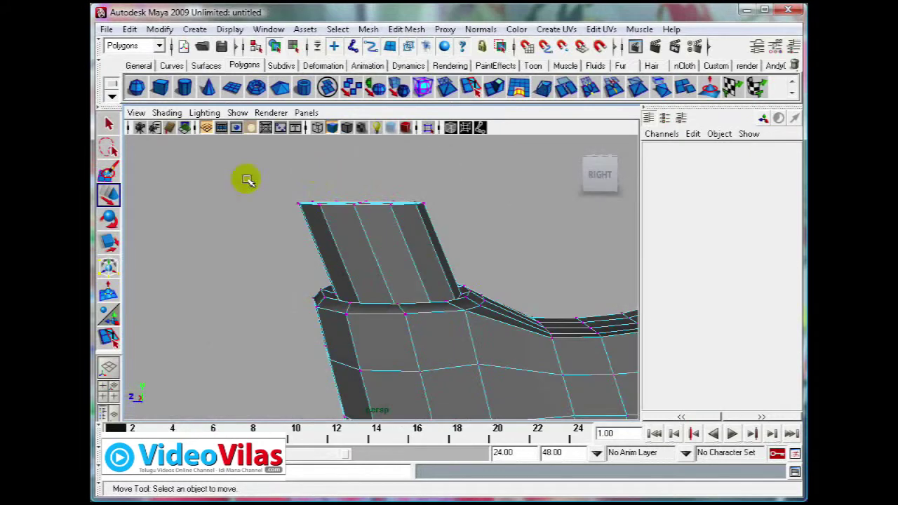
pyautogui.moveTo(464, 247); pyautogui.dragTo(460, 247)
pyautogui.press('e')
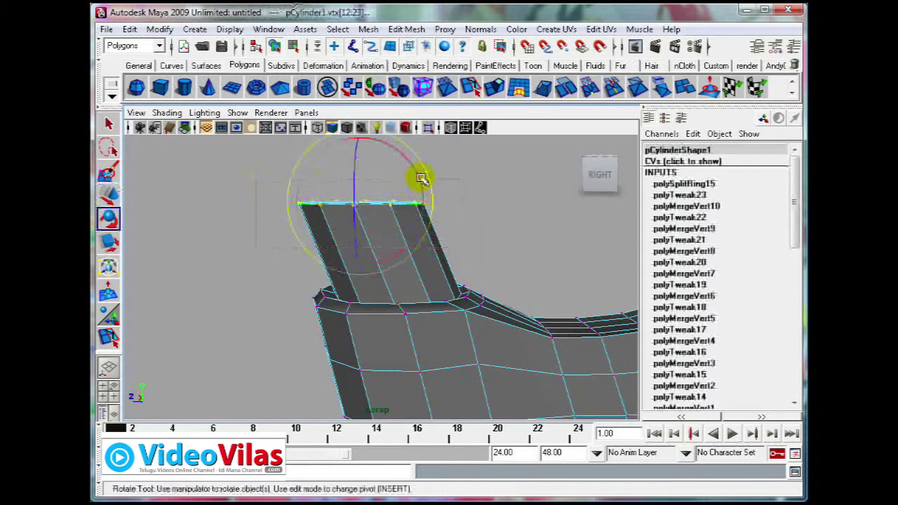
pyautogui.moveTo(421, 178); pyautogui.dragTo(418, 170)
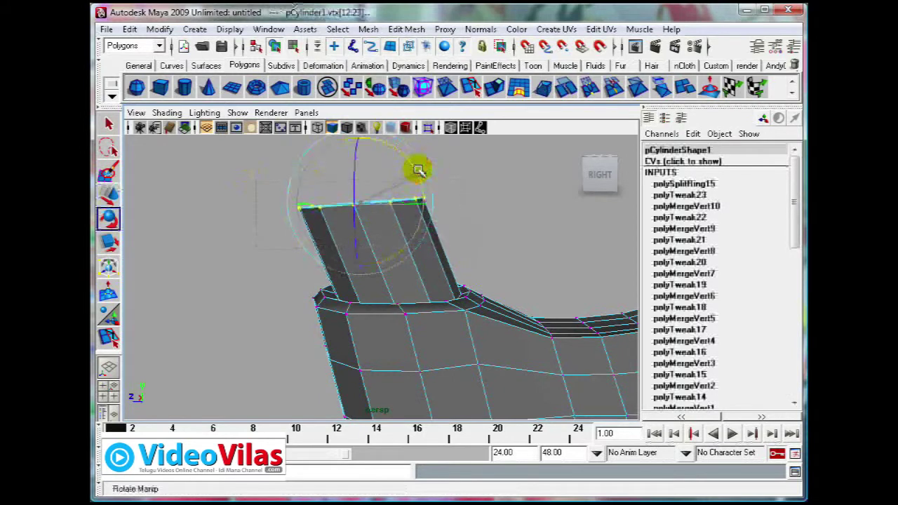
pyautogui.click(518, 221)
# Select only the faces of the handle's top end cap, leaving out the side faces
pyautogui.scroll(-6, 456, 274)
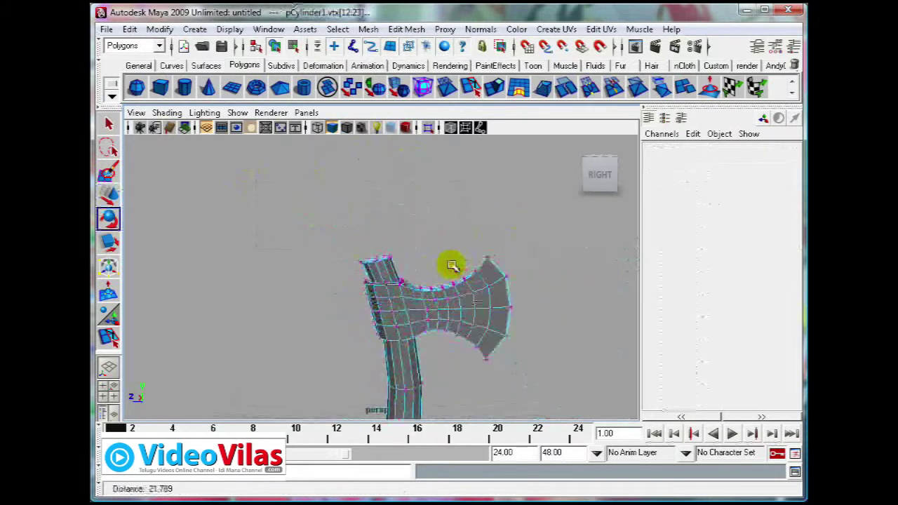
pyautogui.scroll(5, 452, 266)
pyautogui.keyDown('alt'); pyautogui.moveTo(407, 276); pyautogui.dragTo(407, 298); pyautogui.keyUp('alt')
pyautogui.scroll(5, 400, 260)
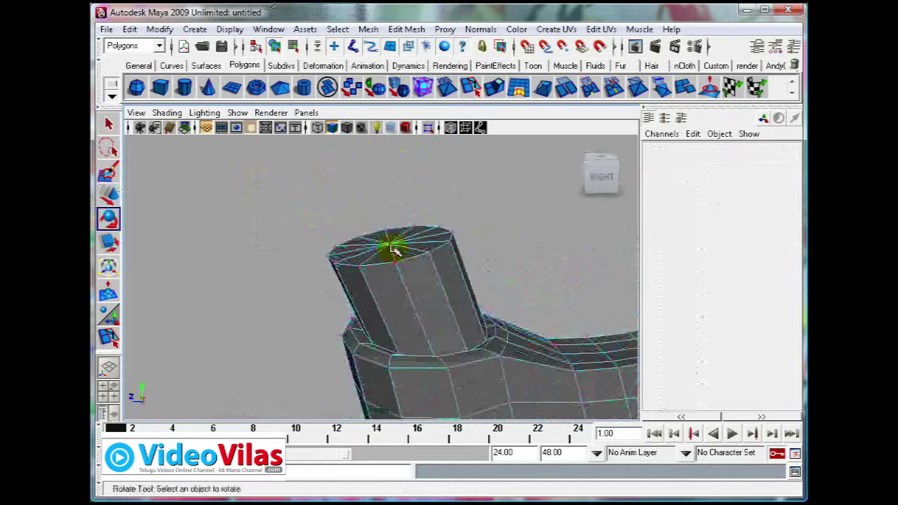
pyautogui.rightClick(394, 246)
pyautogui.click(394, 273)
pyautogui.keyDown('alt'); pyautogui.moveTo(435, 306); pyautogui.dragTo(424, 282); pyautogui.keyUp('alt')
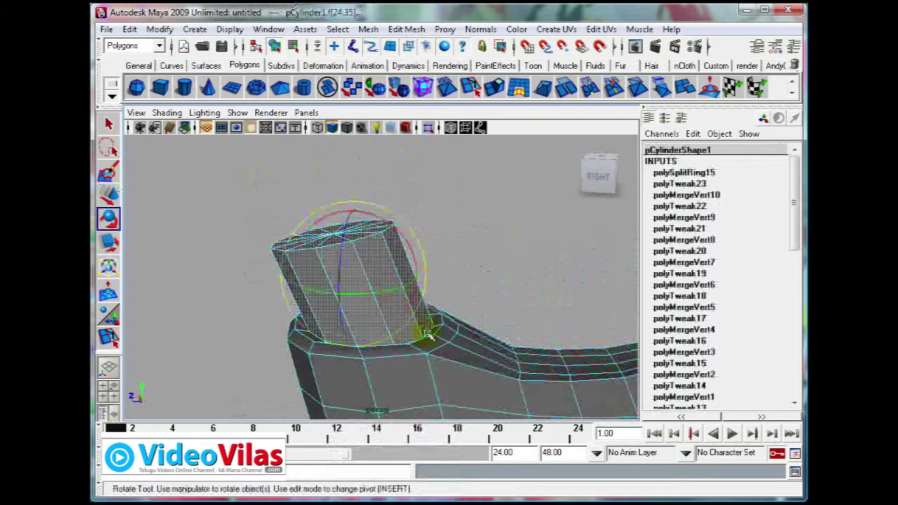
pyautogui.keyDown('alt'); pyautogui.moveTo(428, 327); pyautogui.dragTo(421, 316); pyautogui.keyUp('alt')
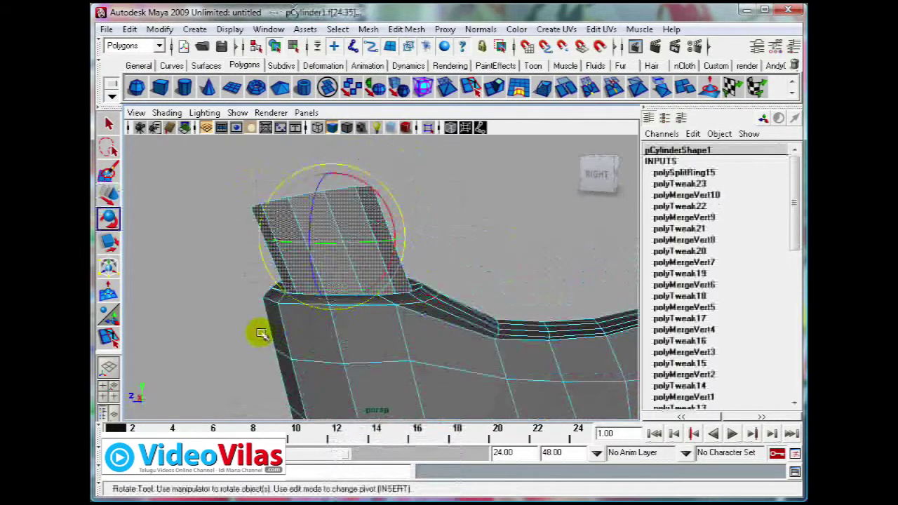
pyautogui.press('q')
pyautogui.click(460, 244)
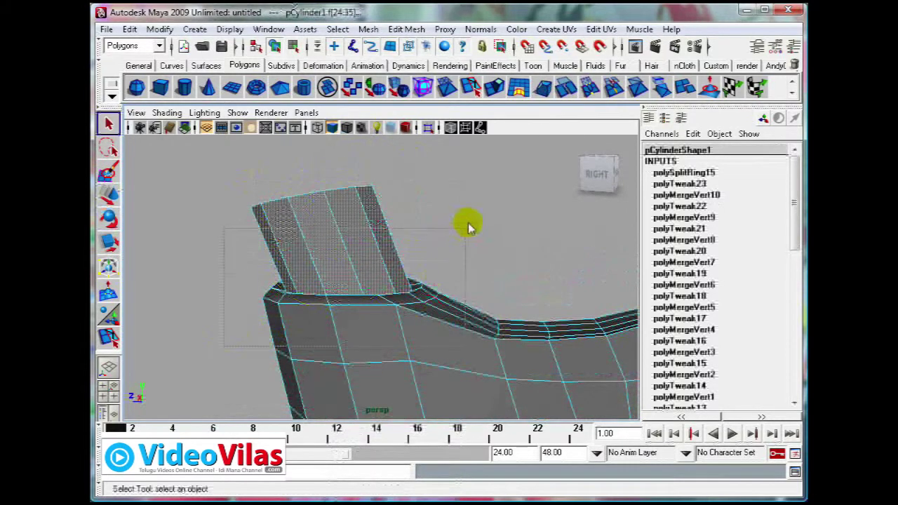
pyautogui.keyDown('alt'); pyautogui.moveTo(346, 235); pyautogui.dragTo(379, 250); pyautogui.keyUp('alt')
# Extrude the handle's top cap faces about 0.405 outward along the handle, with a local Y offset of about -0.081
pyautogui.click(407, 33)
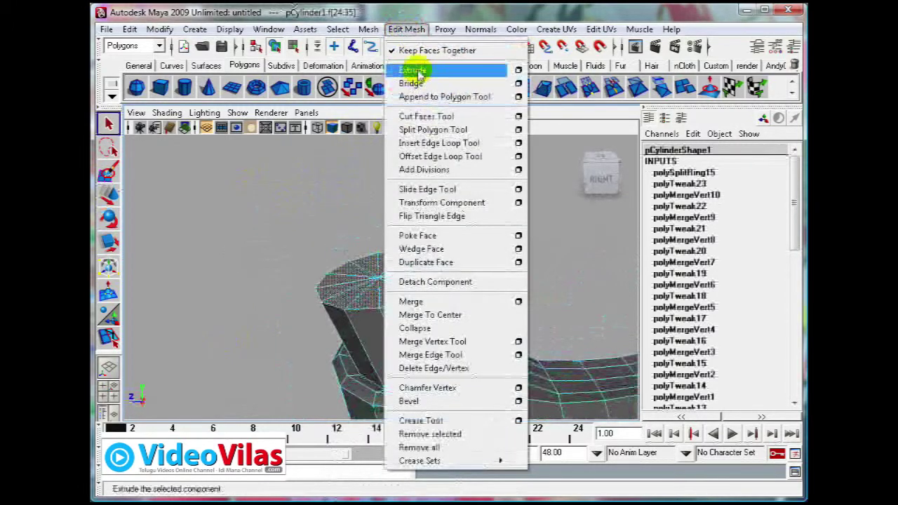
pyautogui.click(414, 69)
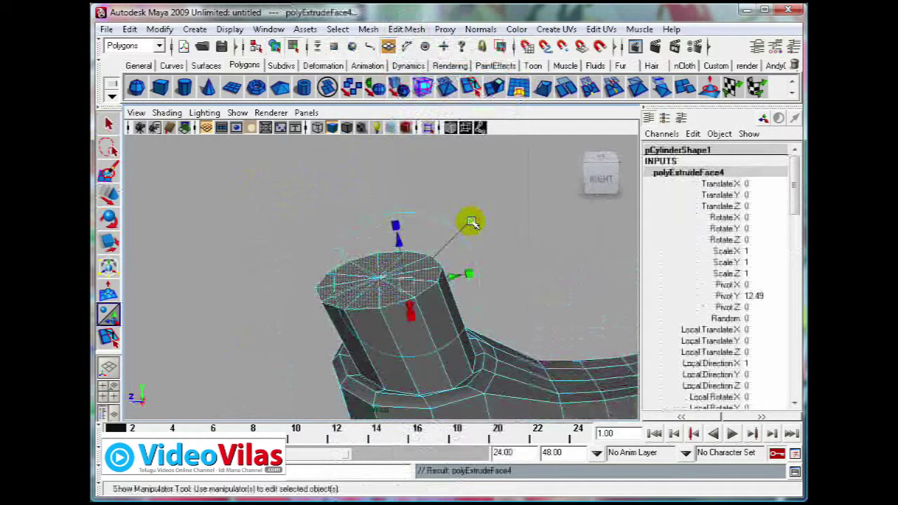
pyautogui.click(472, 223)
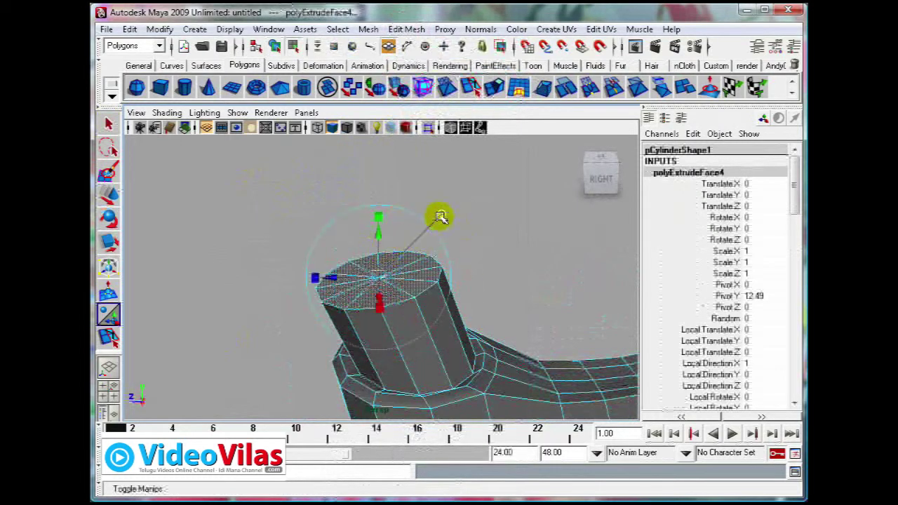
pyautogui.moveTo(379, 223); pyautogui.dragTo(376, 201)
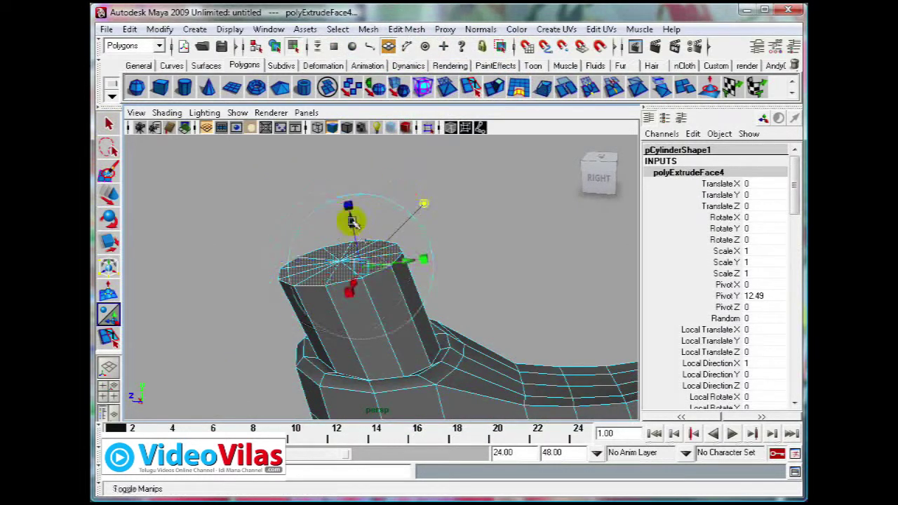
pyautogui.moveTo(352, 222); pyautogui.dragTo(342, 176)
pyautogui.moveTo(402, 216)
pyautogui.mouseDown()
pyautogui.moveTo(395, 212)
pyautogui.moveTo(403, 217)
pyautogui.mouseUp()
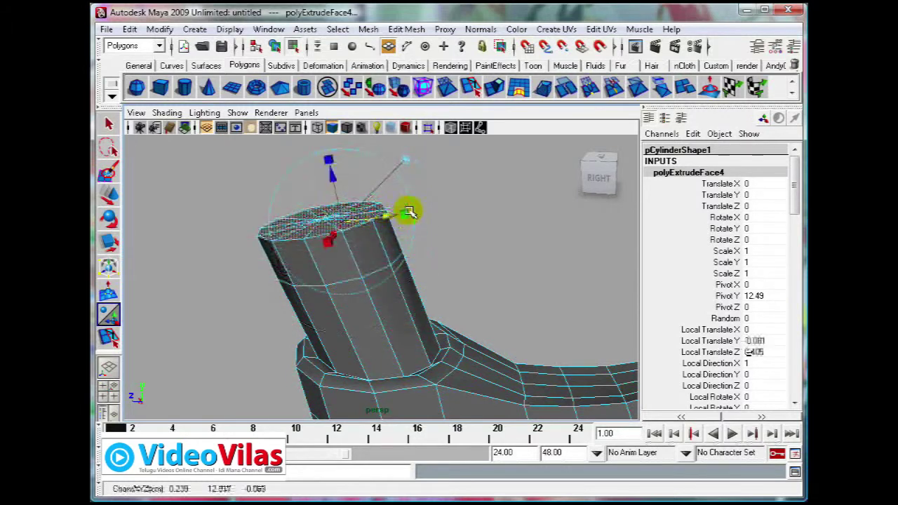
# Flare the extruded end by scaling it uniformly to about 1.417 and shift it about 0.039 along Z
pyautogui.click(408, 161)
pyautogui.moveTo(336, 197); pyautogui.dragTo(370, 220)
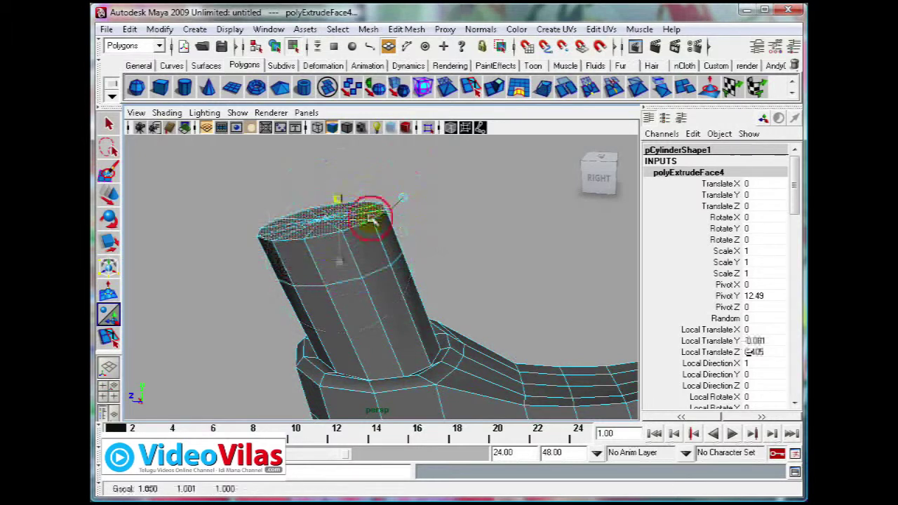
pyautogui.moveTo(341, 263); pyautogui.dragTo(360, 251)
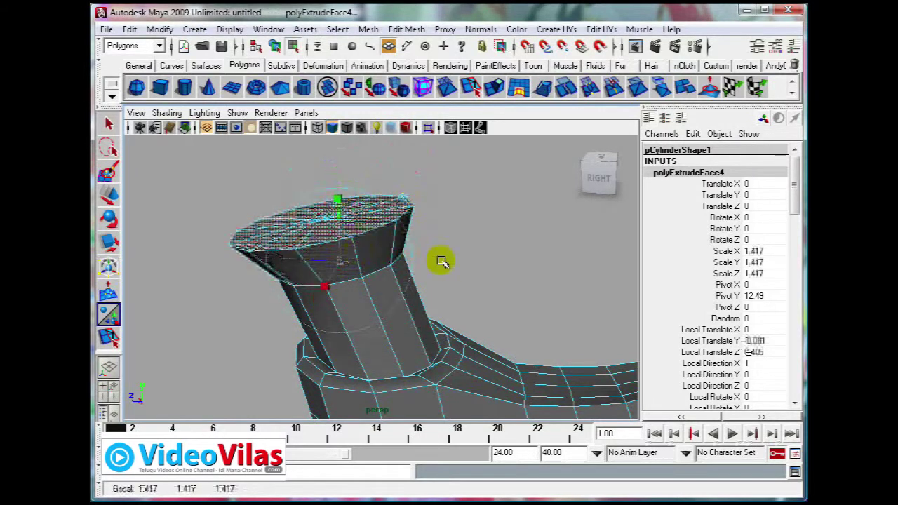
pyautogui.scroll(-5, 437, 260)
pyautogui.keyDown('alt'); pyautogui.moveTo(425, 256); pyautogui.dragTo(426, 236); pyautogui.keyUp('alt')
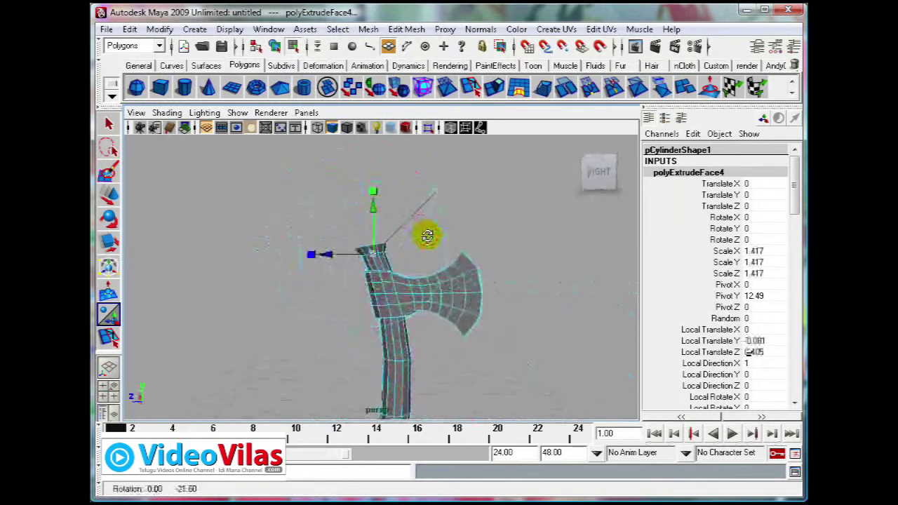
pyautogui.scroll(5, 427, 237)
pyautogui.moveTo(324, 239); pyautogui.dragTo(322, 237)
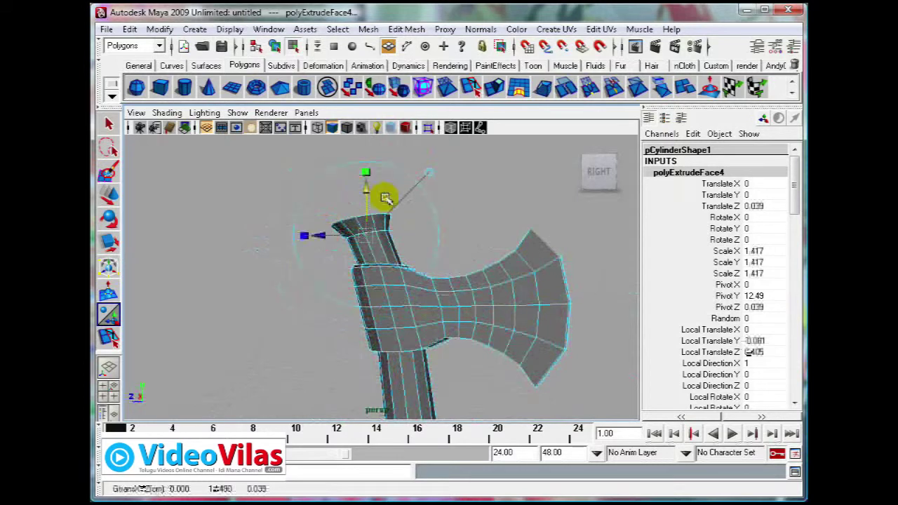
# Extrude the flared cap faces again, about 1.247 outward in local Z
pyautogui.click(407, 29)
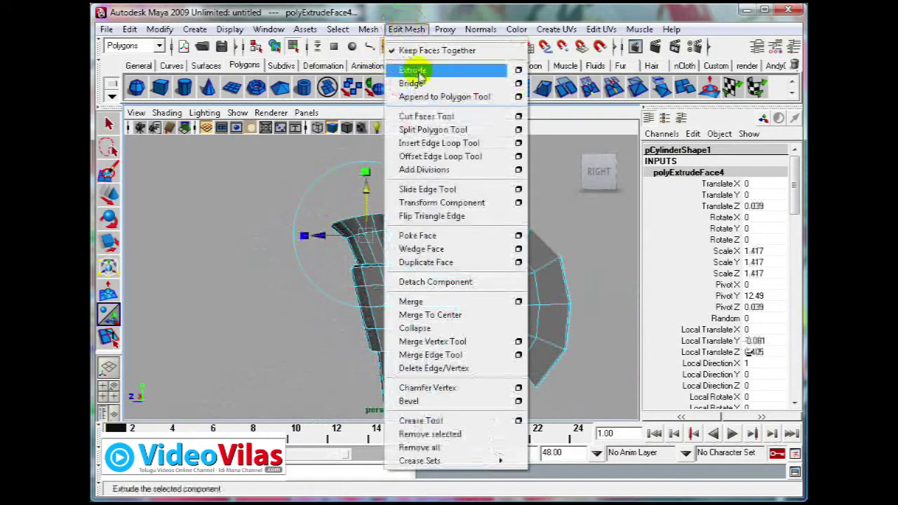
pyautogui.click(414, 66)
pyautogui.moveTo(367, 190); pyautogui.dragTo(355, 128)
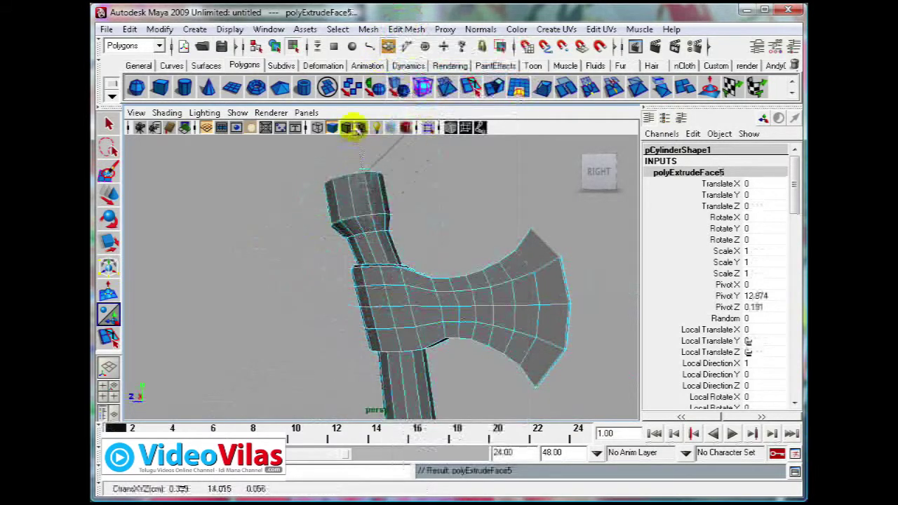
pyautogui.scroll(-3, 404, 227)
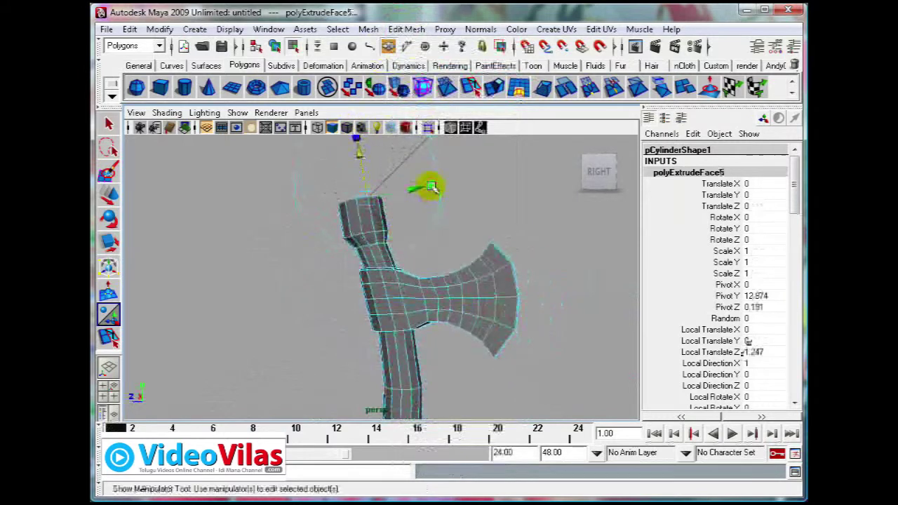
pyautogui.scroll(-2, 429, 174)
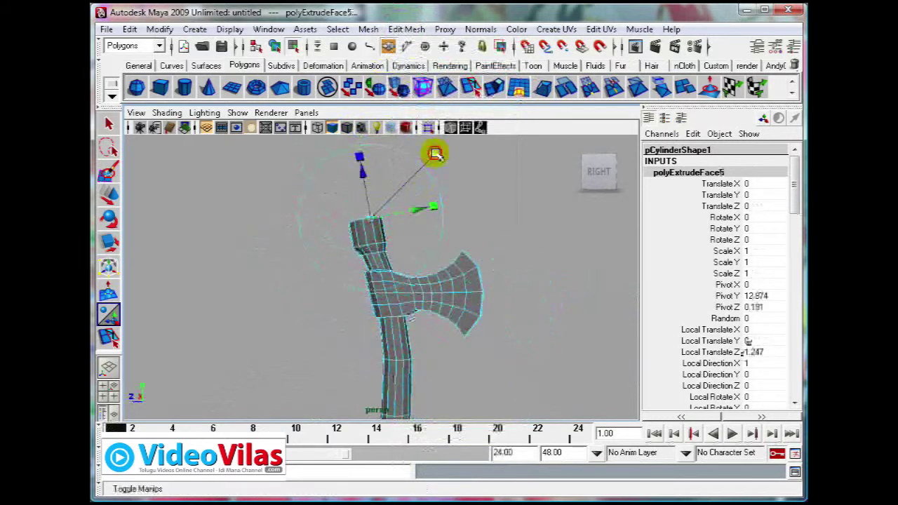
# Taper the new extrusion into a spike by scaling its end to about 0.3 and moving it about 0.387 along Z
pyautogui.click(435, 154)
pyautogui.moveTo(367, 179); pyautogui.dragTo(385, 259)
pyautogui.moveTo(323, 247); pyautogui.dragTo(318, 245)
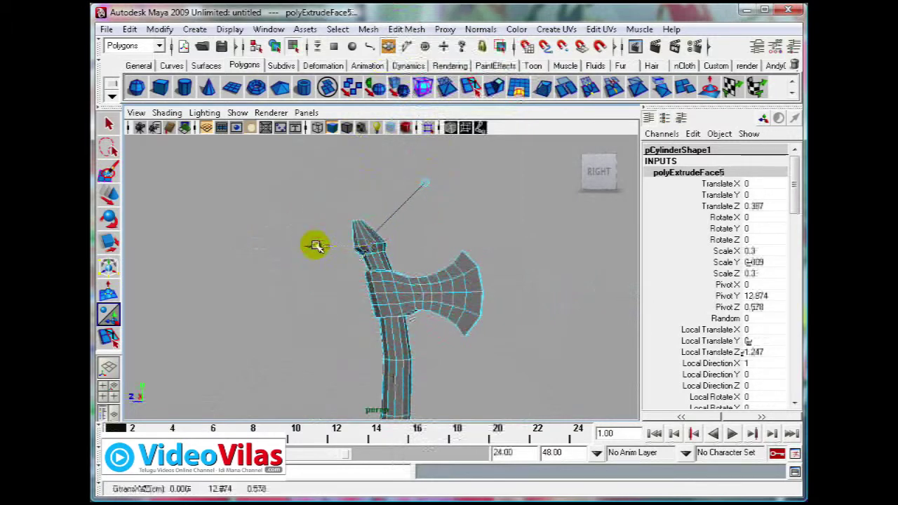
pyautogui.click(384, 226)
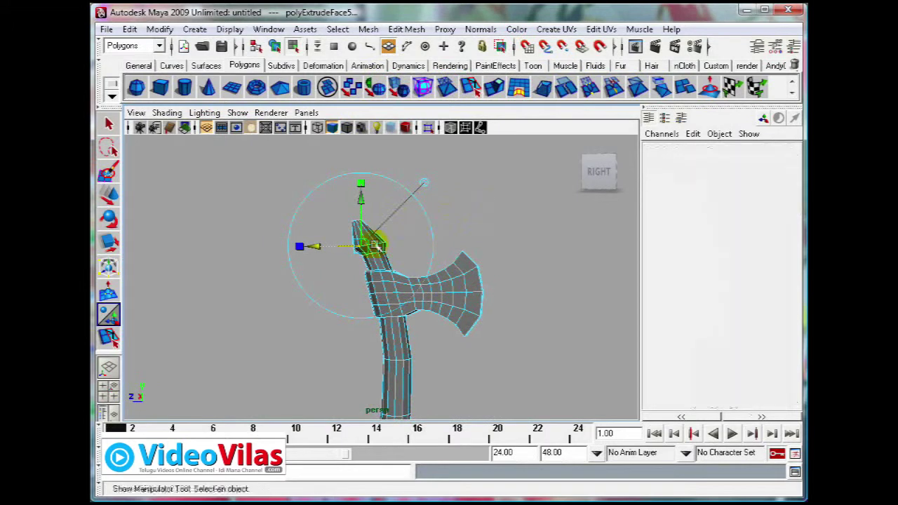
# Scale down the vertices at the spike's tip to sharpen the point, and return to object mode
pyautogui.moveTo(358, 226); pyautogui.dragTo(334, 229, button='right')
pyautogui.moveTo(324, 201); pyautogui.dragTo(351, 219)
pyautogui.press('r')
pyautogui.moveTo(418, 254); pyautogui.dragTo(438, 242, button='right')
pyautogui.click(439, 254)
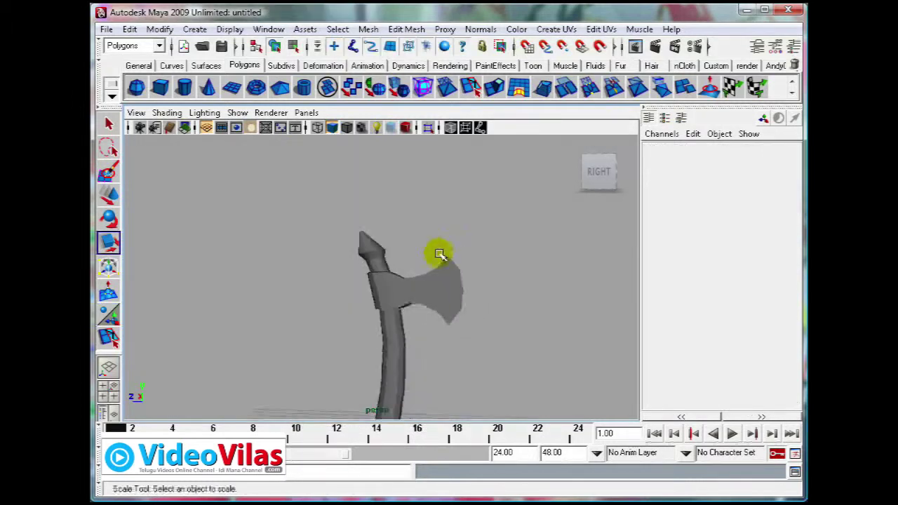
pyautogui.scroll(-10, 442, 276)
pyautogui.scroll(8, 439, 277)
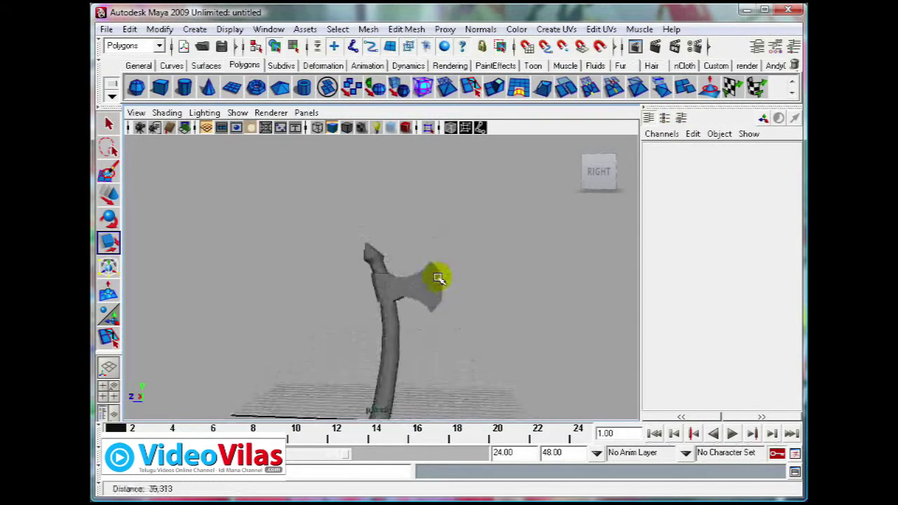
pyautogui.scroll(2, 370, 251)
# Move the spike head's vertices down toward the collar and slightly toward the blade to shorten the neck
pyautogui.click(378, 238)
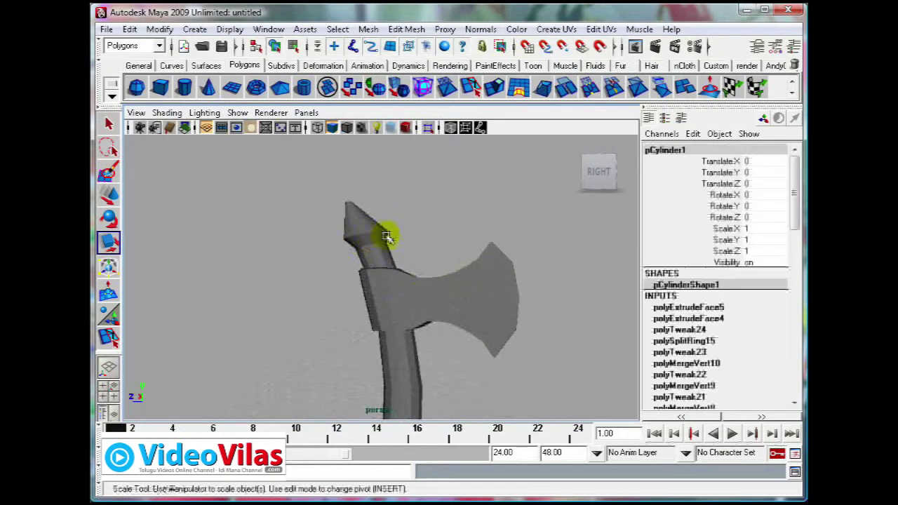
pyautogui.moveTo(374, 233); pyautogui.dragTo(343, 236, button='right')
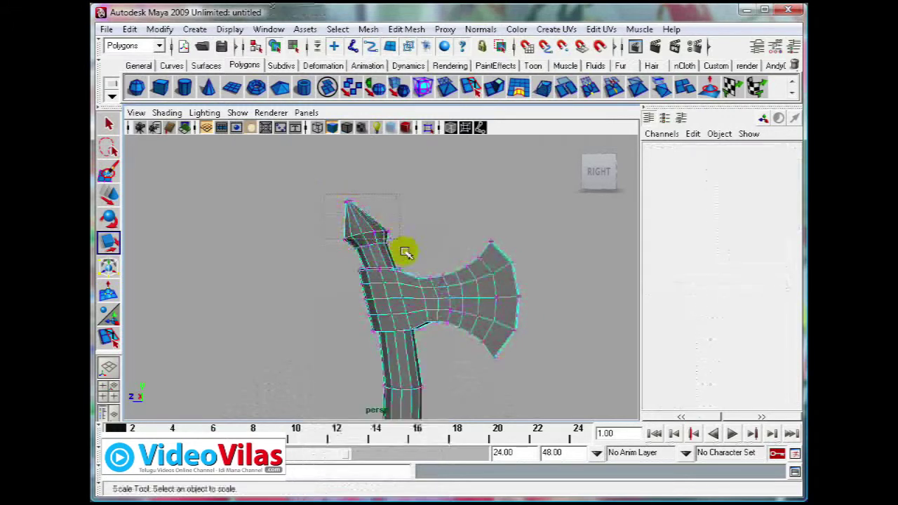
pyautogui.moveTo(405, 252); pyautogui.dragTo(403, 249)
pyautogui.press('w')
pyautogui.moveTo(319, 233); pyautogui.dragTo(323, 234)
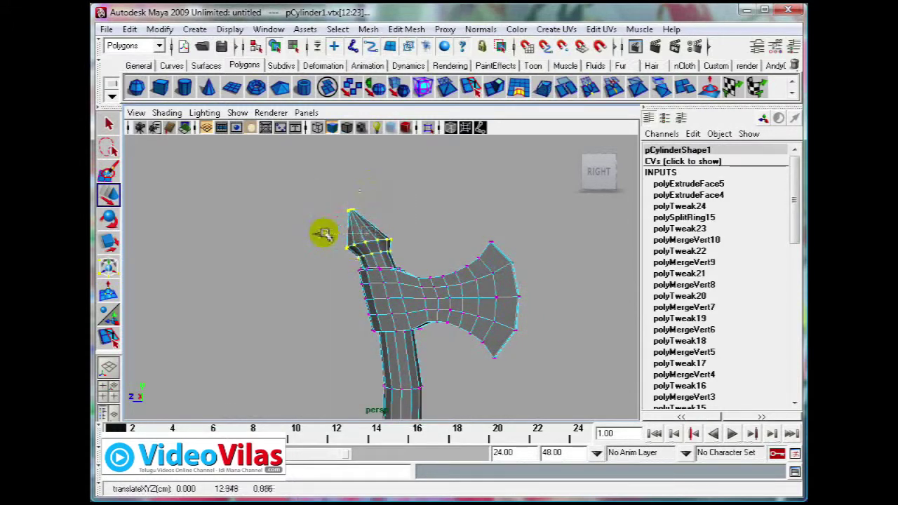
pyautogui.moveTo(374, 186); pyautogui.dragTo(372, 194)
pyautogui.moveTo(327, 242); pyautogui.dragTo(330, 242)
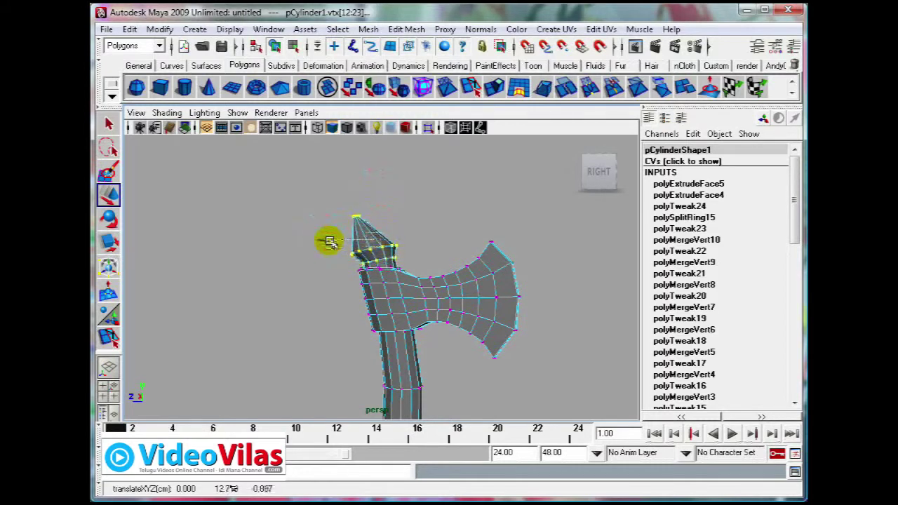
pyautogui.click(333, 239)
# Return to object mode and examine the whole axe's proportions from several angles
pyautogui.moveTo(377, 240)
pyautogui.mouseDown(button='right')
pyautogui.moveTo(393, 223)
pyautogui.moveTo(414, 223)
pyautogui.mouseUp(button='right')
pyautogui.scroll(-5, 454, 267)
pyautogui.scroll(-1, 454, 267)
pyautogui.scroll(2, 440, 282)
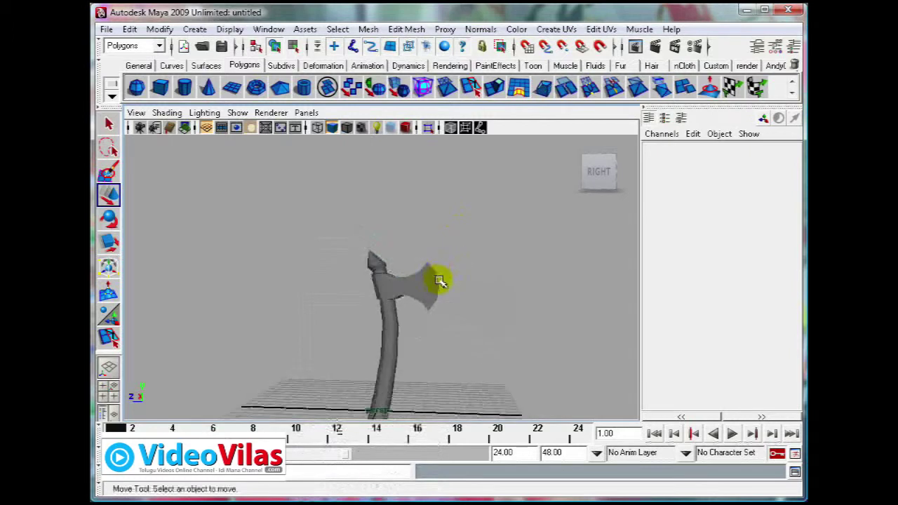
pyautogui.keyDown('alt'); pyautogui.moveTo(452, 288); pyautogui.dragTo(454, 234, button='middle'); pyautogui.keyUp('alt')
pyautogui.moveTo(425, 283)
pyautogui.keyDown('alt'); pyautogui.mouseDown()
pyautogui.moveTo(412, 281)
pyautogui.moveTo(422, 289)
pyautogui.mouseUp(); pyautogui.keyUp('alt')
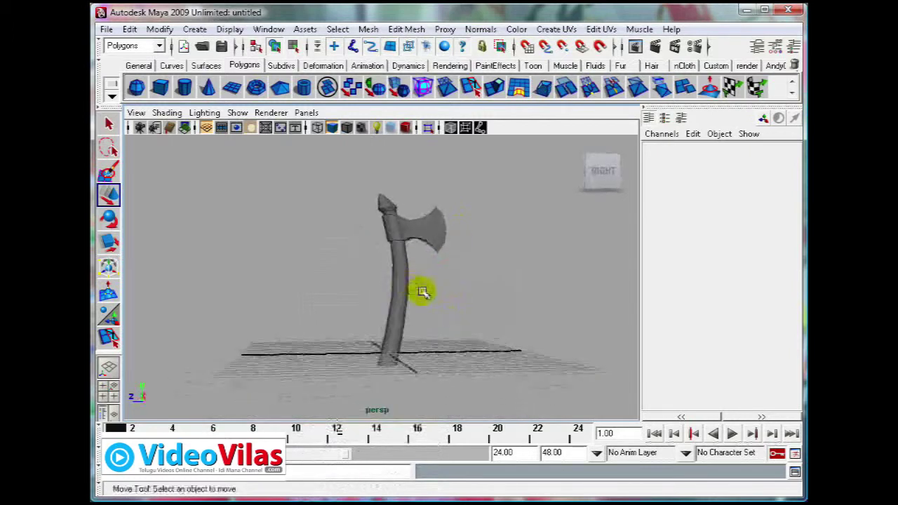
pyautogui.scroll(2, 429, 295)
pyautogui.keyDown('alt'); pyautogui.moveTo(440, 306); pyautogui.dragTo(436, 292, button='middle'); pyautogui.keyUp('alt')
pyautogui.keyDown('alt'); pyautogui.moveTo(387, 282); pyautogui.dragTo(348, 283); pyautogui.keyUp('alt')
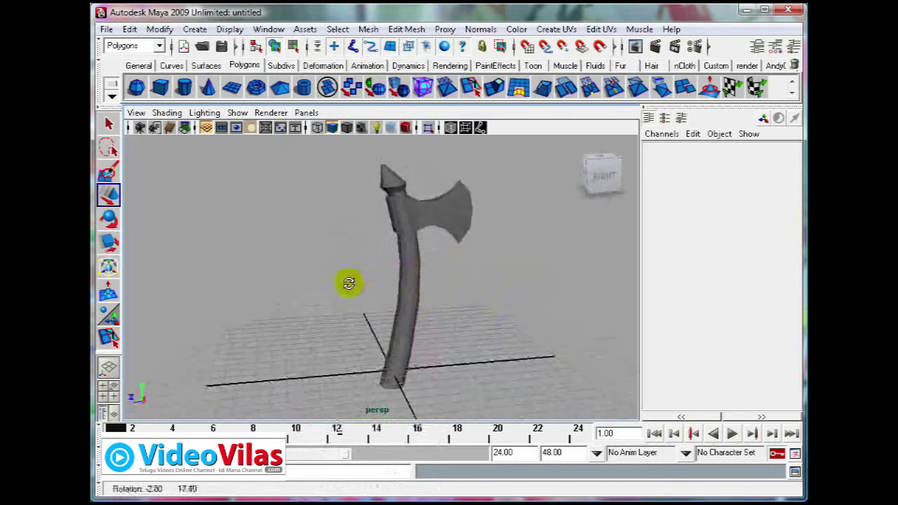
pyautogui.keyDown('alt'); pyautogui.moveTo(423, 317); pyautogui.dragTo(390, 297); pyautogui.keyUp('alt')
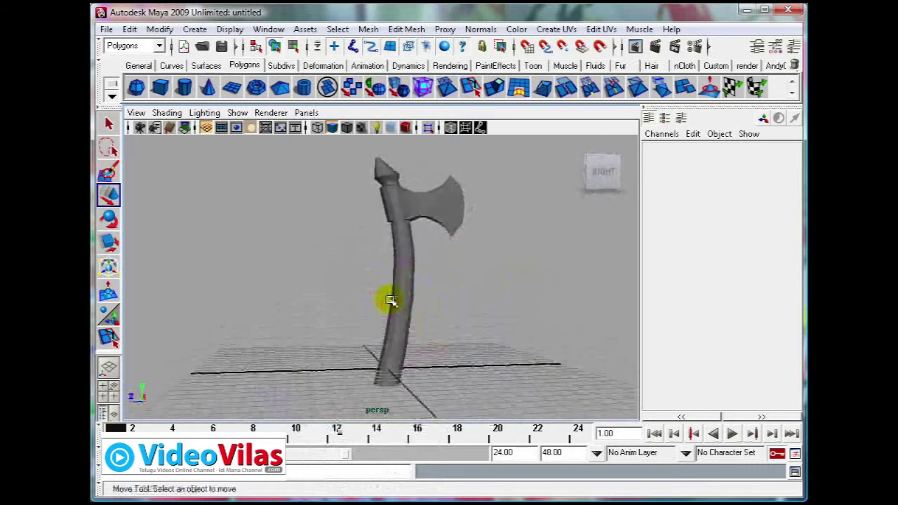
# Select the faces capping the bottom end of the axe handle
pyautogui.click(398, 317)
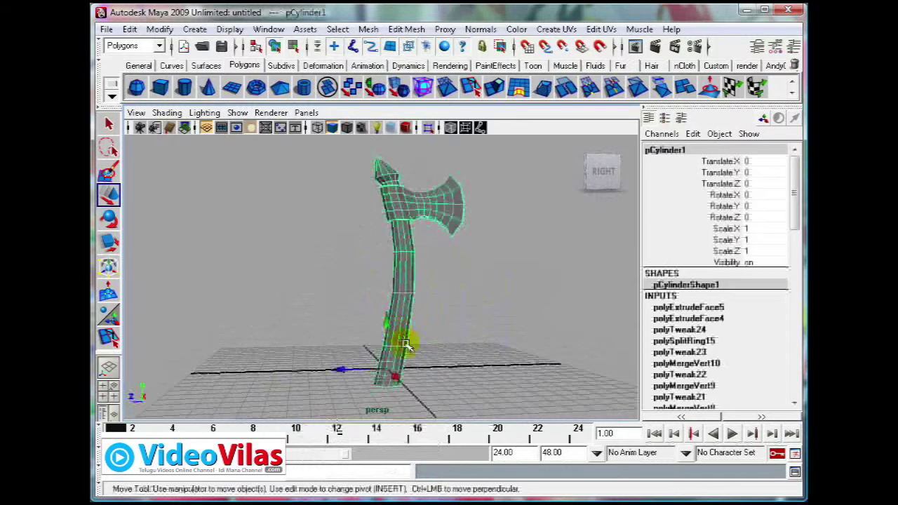
pyautogui.moveTo(398, 241); pyautogui.dragTo(402, 280, button='right')
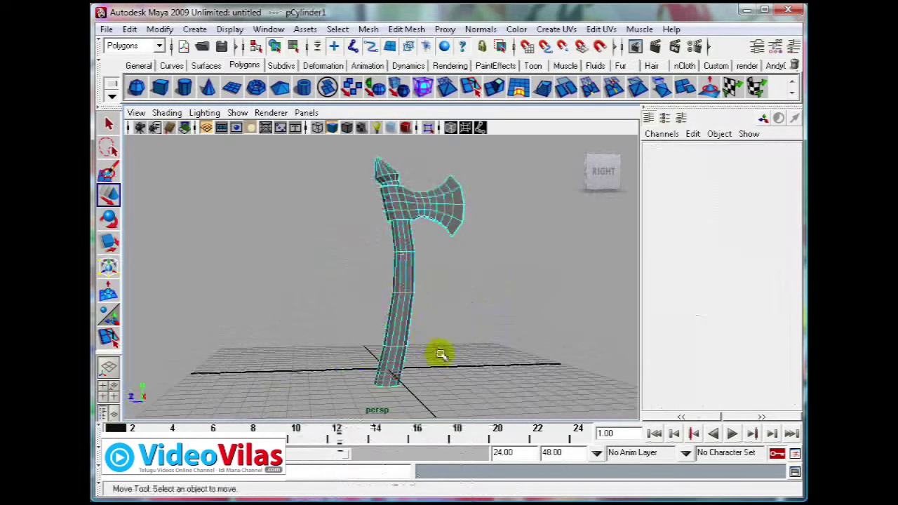
pyautogui.keyDown('alt'); pyautogui.moveTo(457, 354); pyautogui.dragTo(456, 291, button='middle'); pyautogui.keyUp('alt')
pyautogui.moveTo(461, 295); pyautogui.dragTo(429, 303)
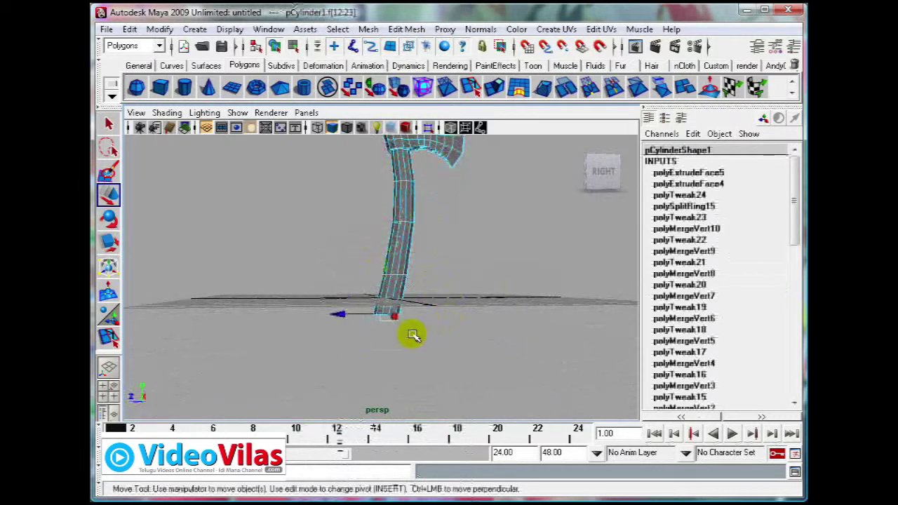
pyautogui.keyDown('alt'); pyautogui.moveTo(412, 336); pyautogui.dragTo(389, 307); pyautogui.keyUp('alt')
pyautogui.moveTo(389, 306)
pyautogui.keyDown('alt'); pyautogui.mouseDown(button='right')
pyautogui.moveTo(410, 309)
pyautogui.moveTo(395, 311)
pyautogui.mouseUp(button='right'); pyautogui.keyUp('alt')
pyautogui.keyDown('alt'); pyautogui.moveTo(395, 311); pyautogui.dragTo(395, 280); pyautogui.keyUp('alt')
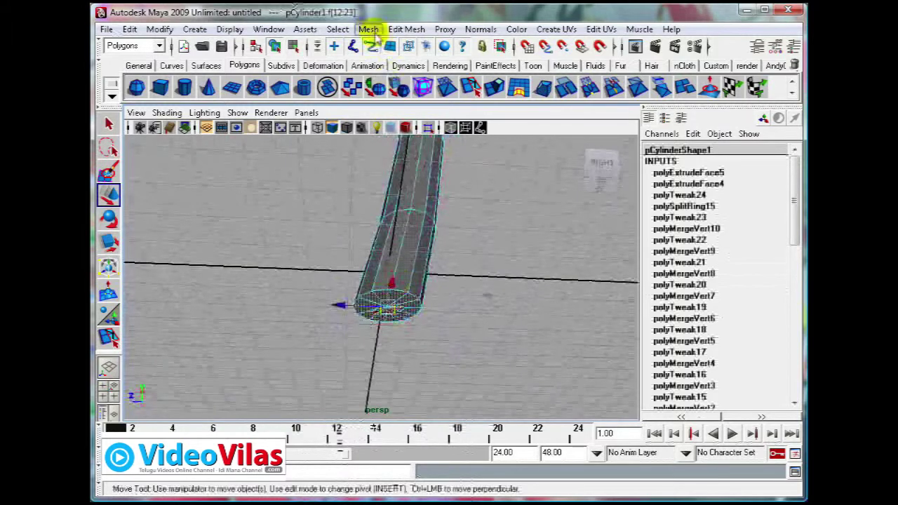
# Extrude the handle's bottom faces, moving them about -0.196 along Y and enlarging them to about 1.1
pyautogui.click(405, 29)
pyautogui.click(411, 66)
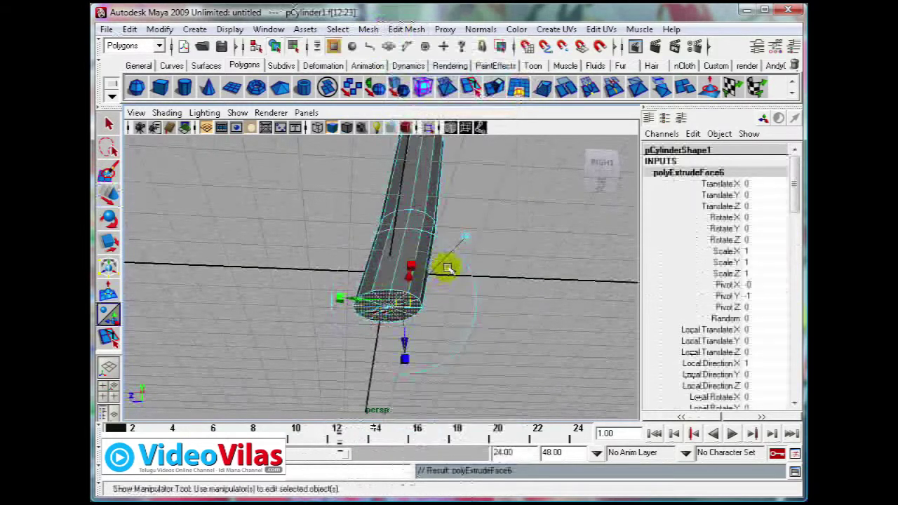
pyautogui.click(465, 240)
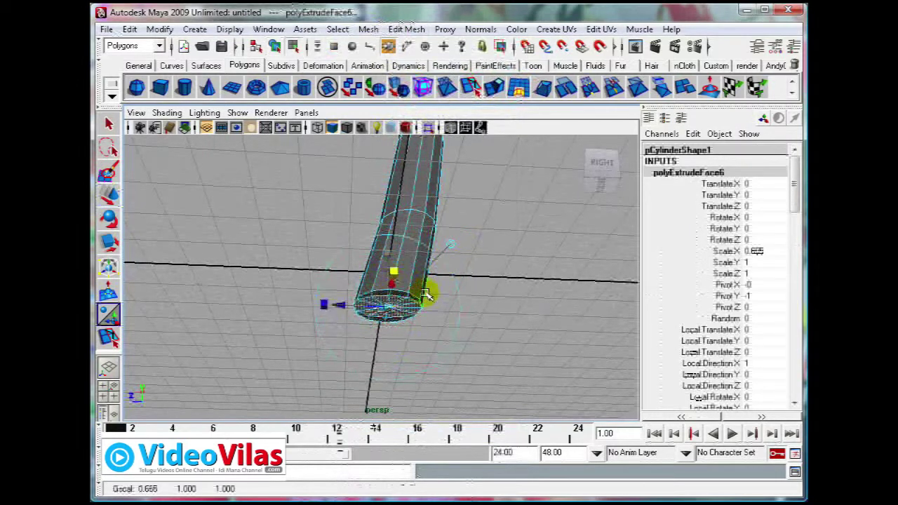
pyautogui.keyDown('alt'); pyautogui.moveTo(363, 306); pyautogui.dragTo(423, 275); pyautogui.keyUp('alt')
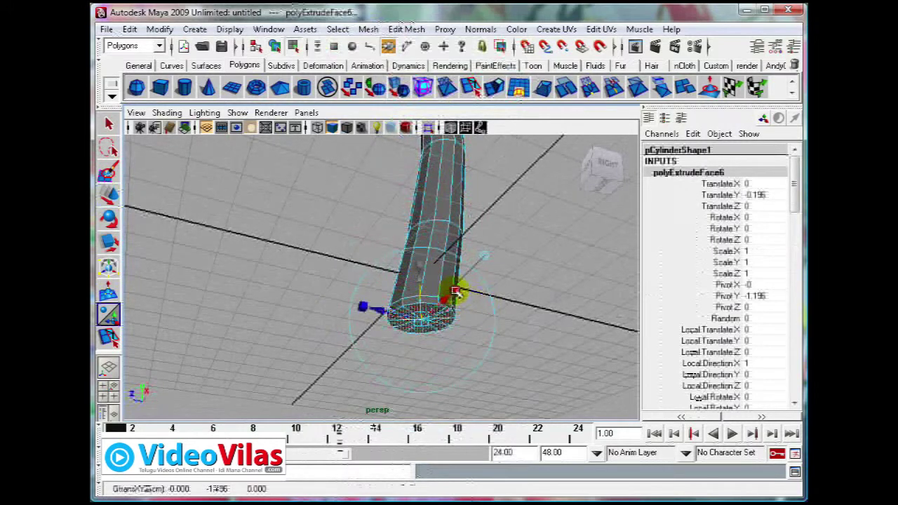
pyautogui.moveTo(424, 320); pyautogui.dragTo(433, 322)
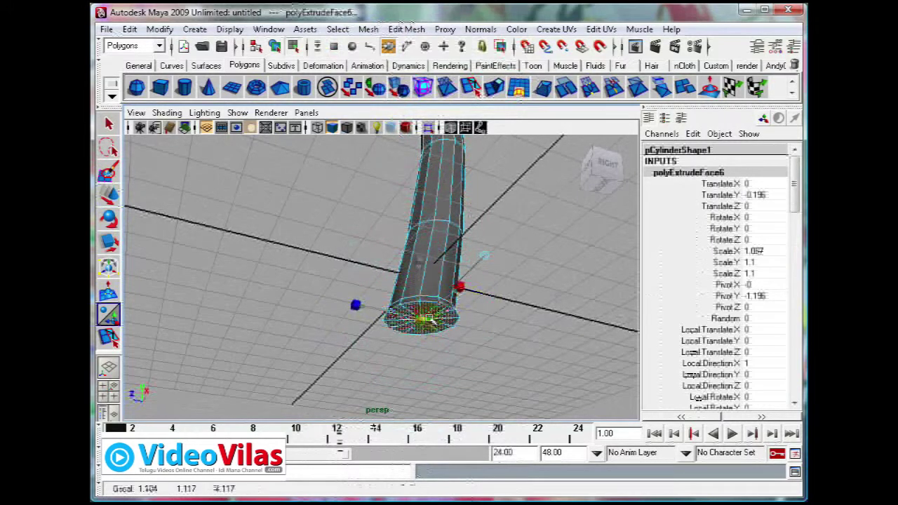
# Extrude the bottom faces again, moving them about -0.214 along Y and scaling them to about 0.667 to form a rim
pyautogui.click(411, 30)
pyautogui.click(414, 70)
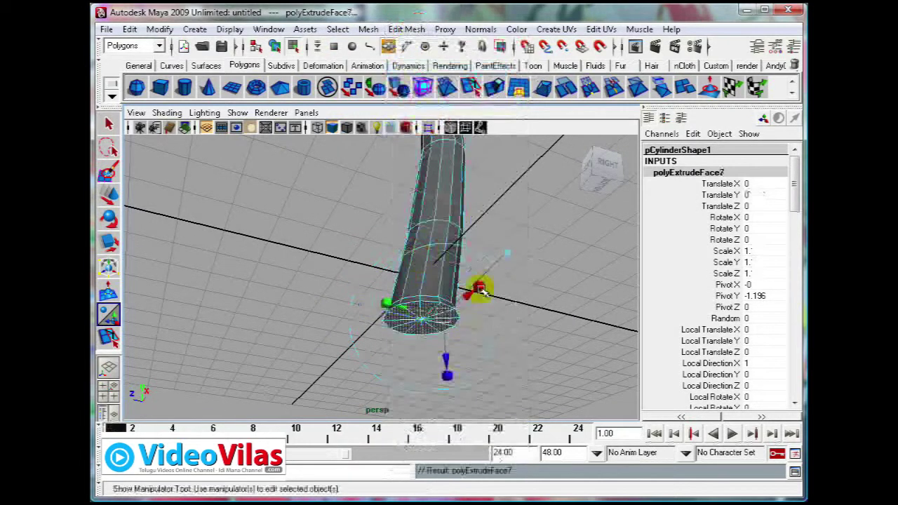
pyautogui.click(509, 254)
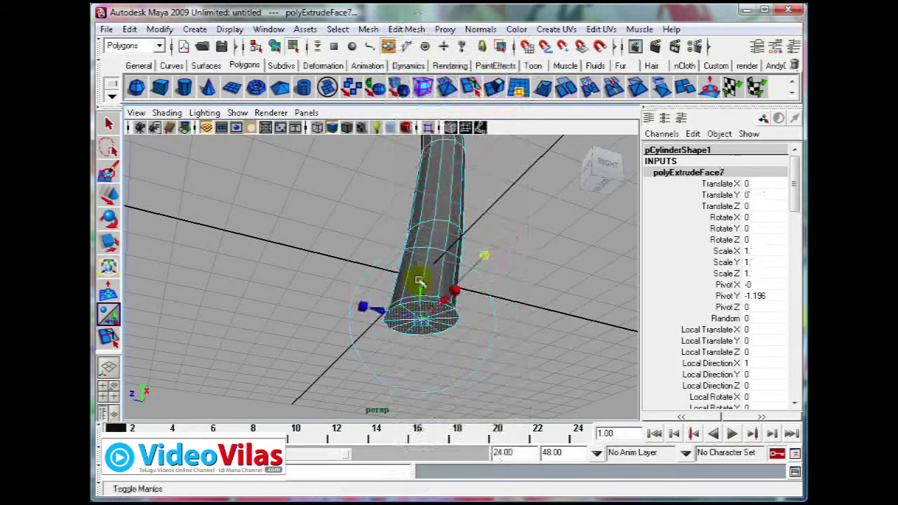
pyautogui.moveTo(419, 280); pyautogui.dragTo(419, 370)
# Extrude a neck below the rim, moved about -0.901 in Y and -0.394 in Z, and tilt its end faces about X
pyautogui.click(407, 28)
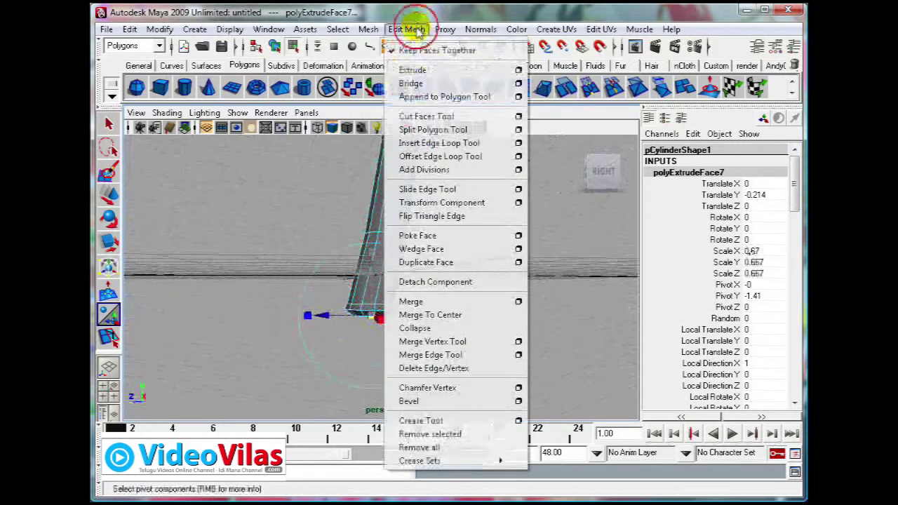
pyautogui.click(413, 67)
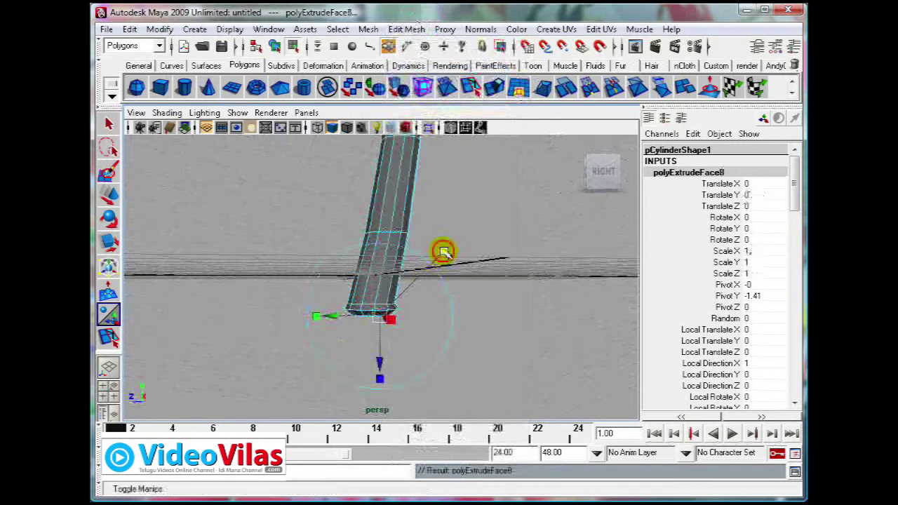
pyautogui.click(441, 253)
pyautogui.moveTo(372, 272); pyautogui.dragTo(376, 296)
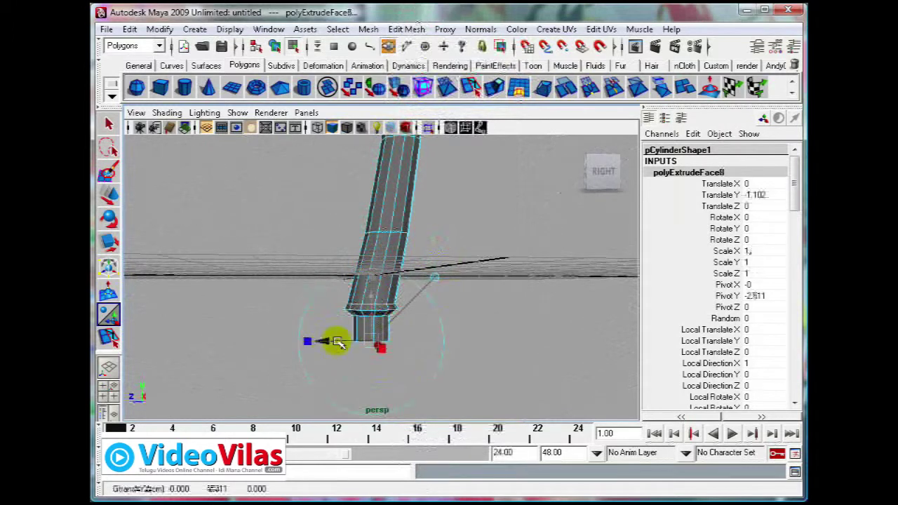
pyautogui.moveTo(329, 341); pyautogui.dragTo(338, 344)
pyautogui.click(343, 290)
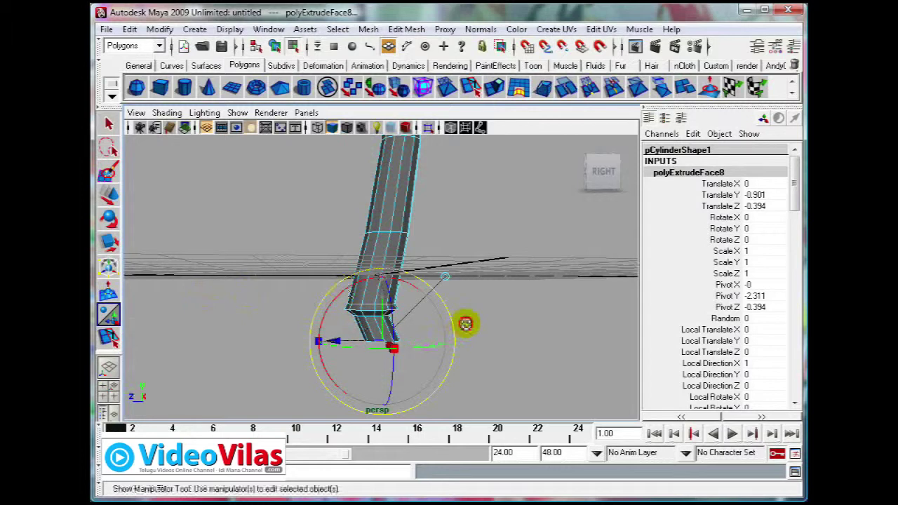
pyautogui.keyDown('alt'); pyautogui.moveTo(466, 323); pyautogui.dragTo(419, 278); pyautogui.keyUp('alt')
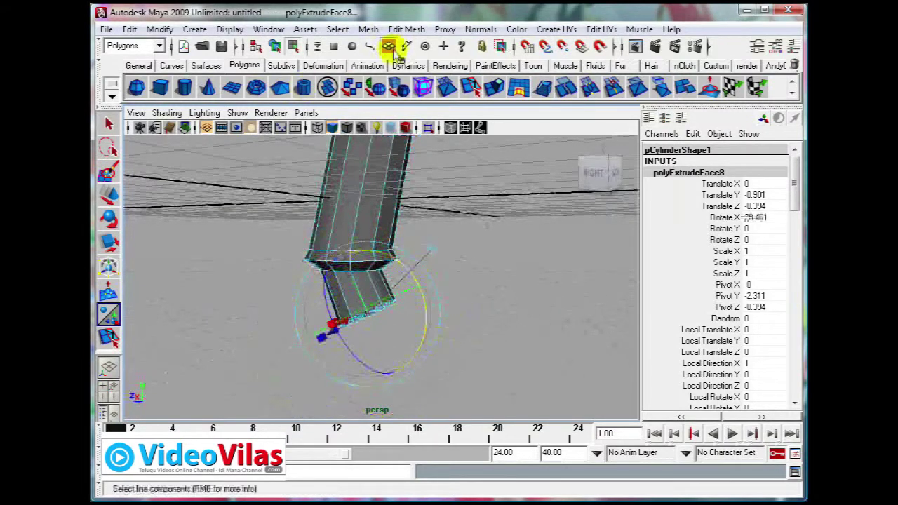
# Extrude the tilted end faces into a long arm toward the blade side, moved about -0.95 in Y and -4.324 in Z
pyautogui.click(409, 29)
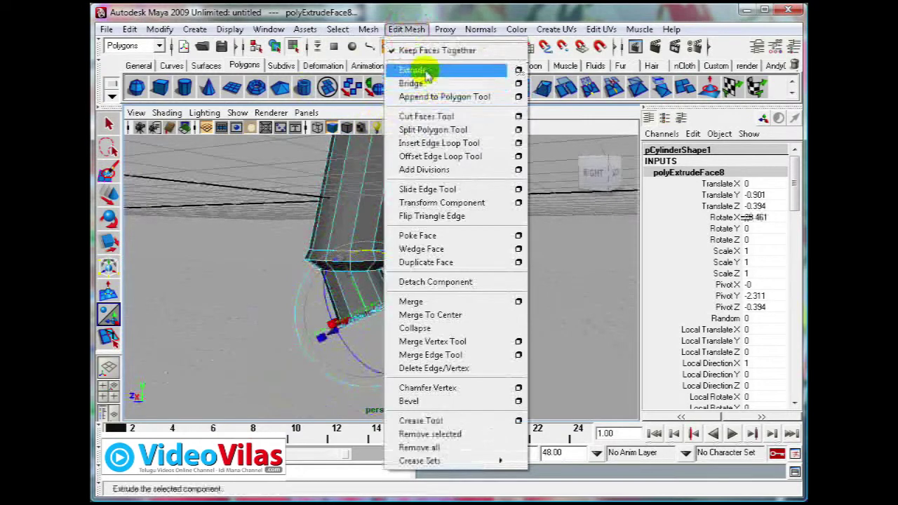
pyautogui.click(413, 68)
pyautogui.click(435, 246)
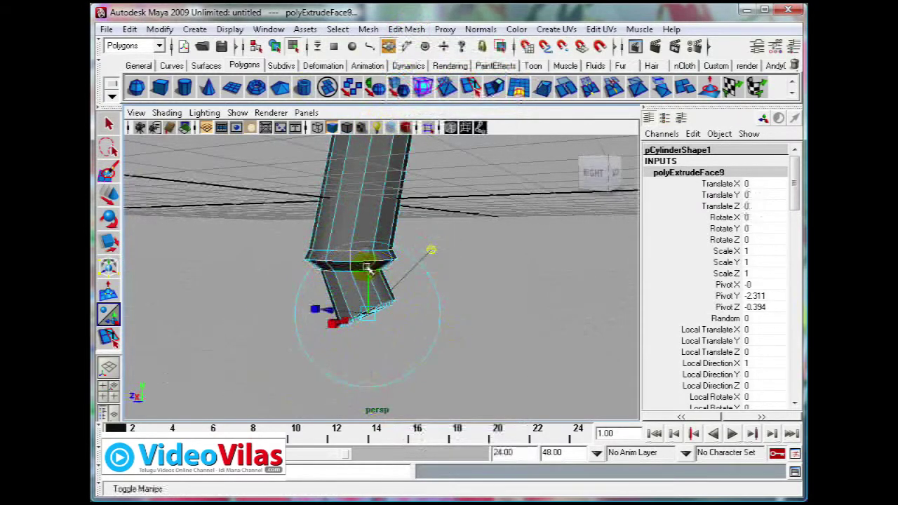
pyautogui.moveTo(367, 269); pyautogui.dragTo(376, 363)
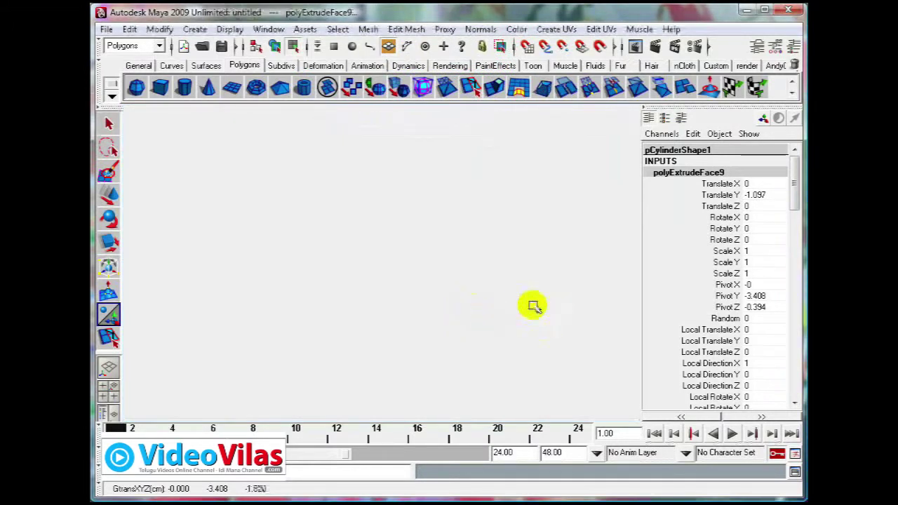
pyautogui.press('space')
pyautogui.keyDown('alt'); pyautogui.moveTo(450, 351); pyautogui.dragTo(451, 235, button='middle'); pyautogui.keyUp('alt')
pyautogui.scroll(6, 447, 258)
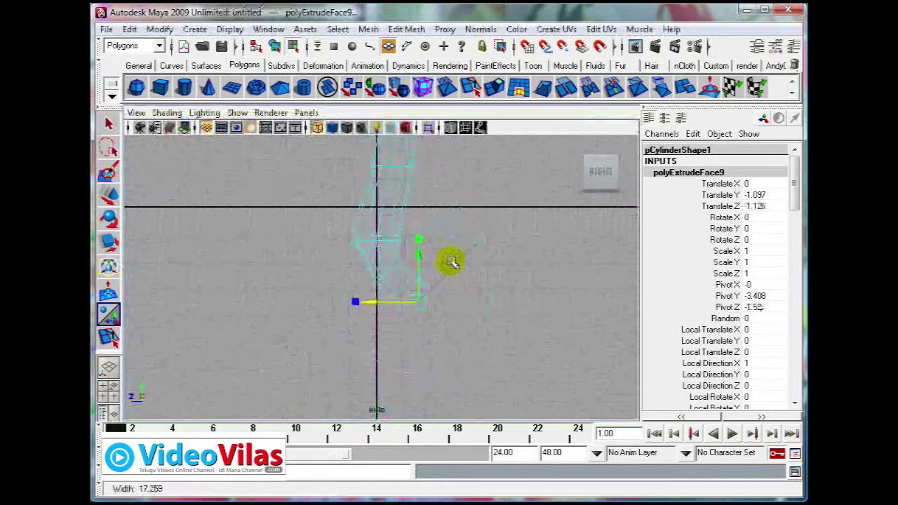
pyautogui.keyDown('alt'); pyautogui.moveTo(451, 261); pyautogui.dragTo(401, 288, button='right'); pyautogui.keyUp('alt')
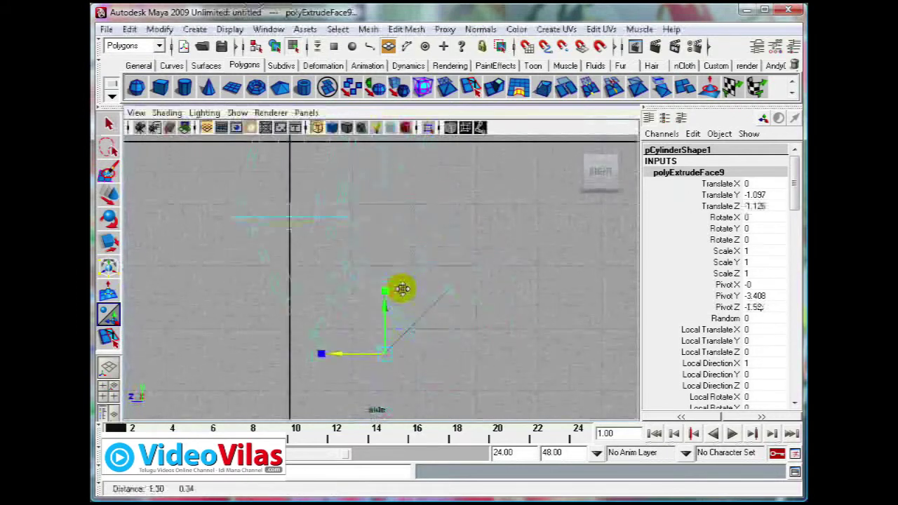
pyautogui.keyDown('alt'); pyautogui.moveTo(402, 288); pyautogui.dragTo(399, 255, button='middle'); pyautogui.keyUp('alt')
pyautogui.moveTo(384, 318); pyautogui.dragTo(582, 317)
pyautogui.keyDown('alt'); pyautogui.moveTo(582, 317); pyautogui.dragTo(554, 245, button='right'); pyautogui.keyUp('alt')
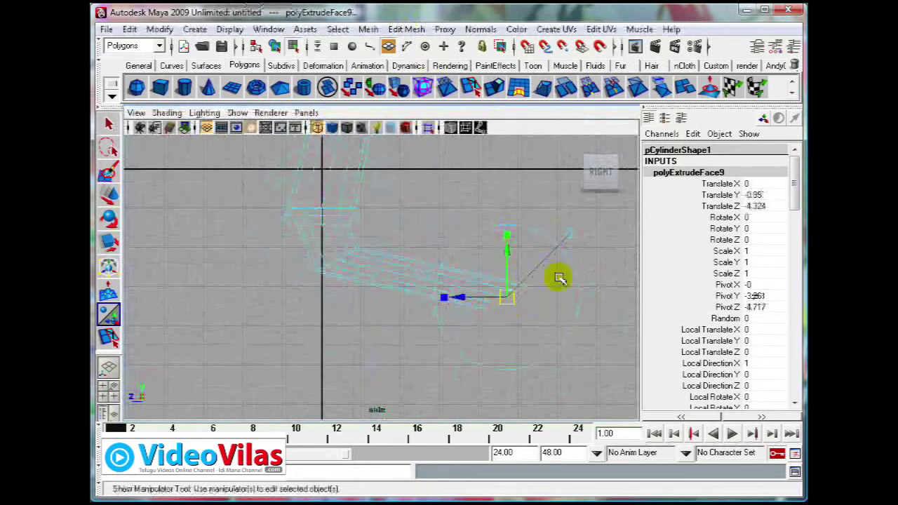
# Rotate the arm's end faces to about 54.7 degrees around X and scale them down slightly
pyautogui.click(574, 268)
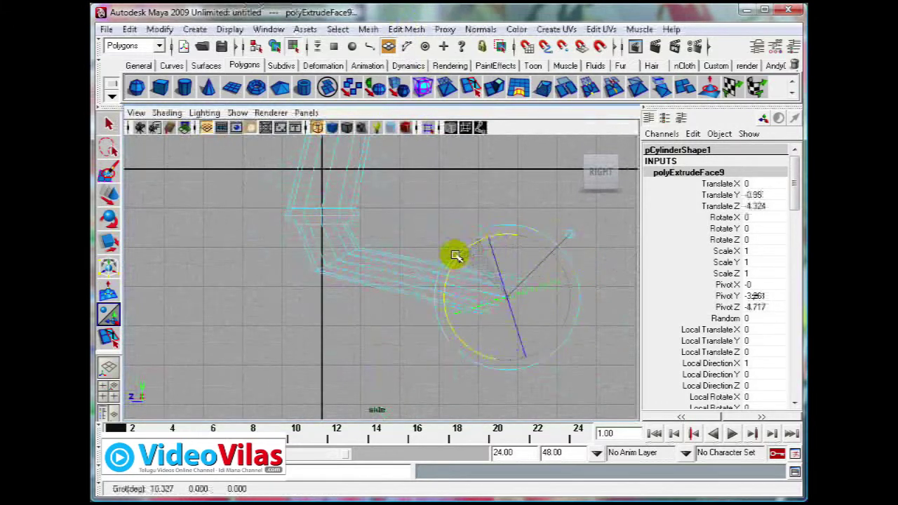
pyautogui.moveTo(456, 255); pyautogui.dragTo(574, 234)
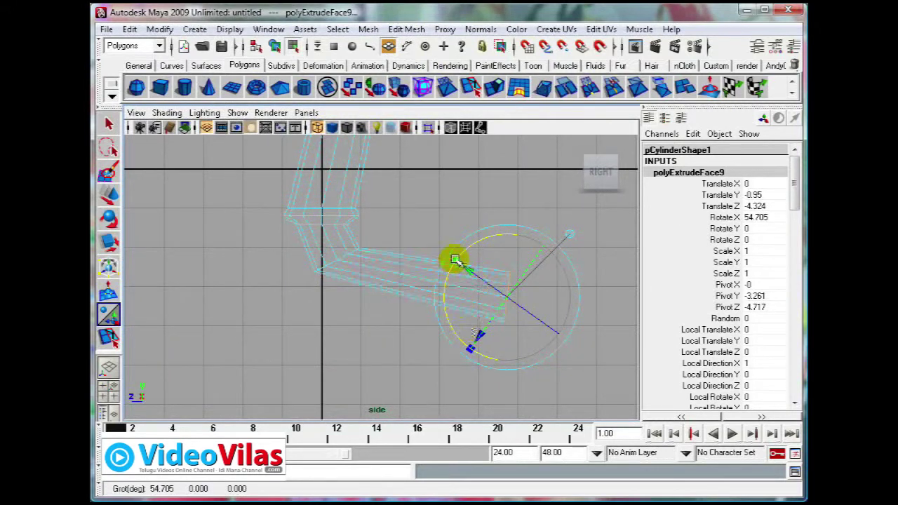
pyautogui.click(571, 234)
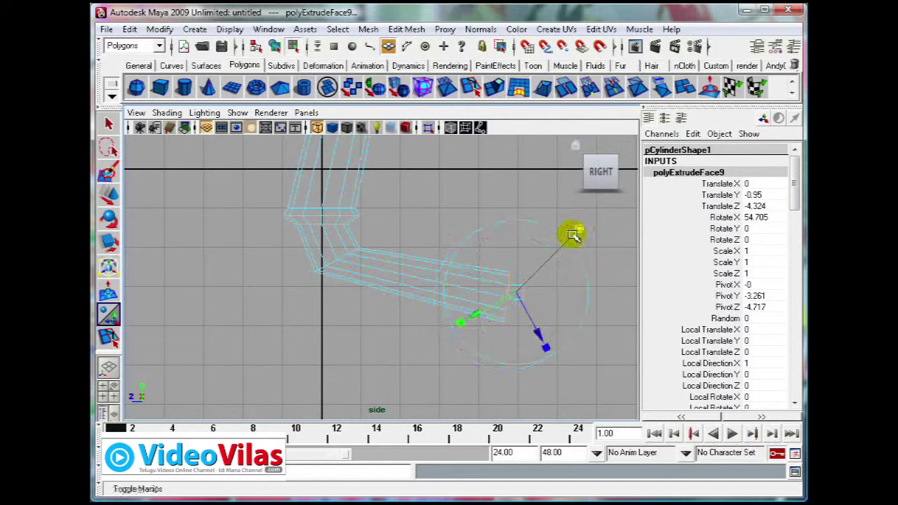
pyautogui.click(546, 348)
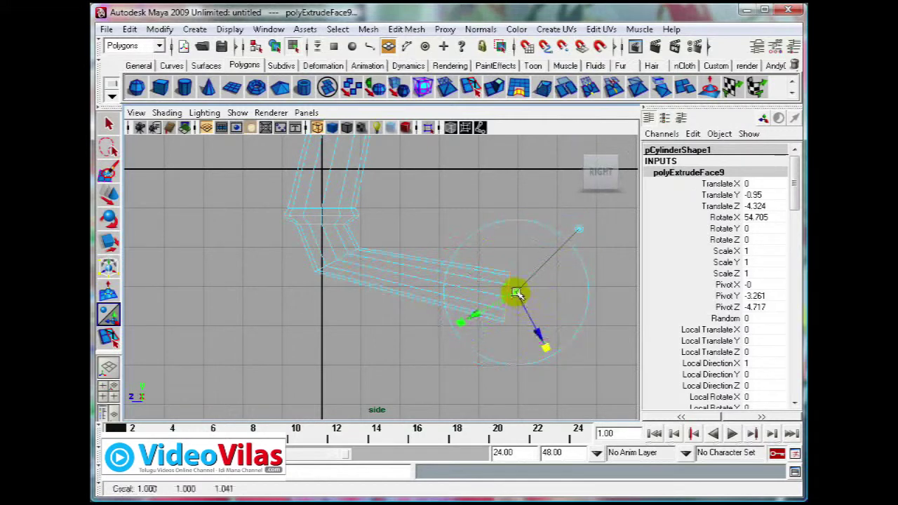
pyautogui.moveTo(517, 295); pyautogui.dragTo(492, 315)
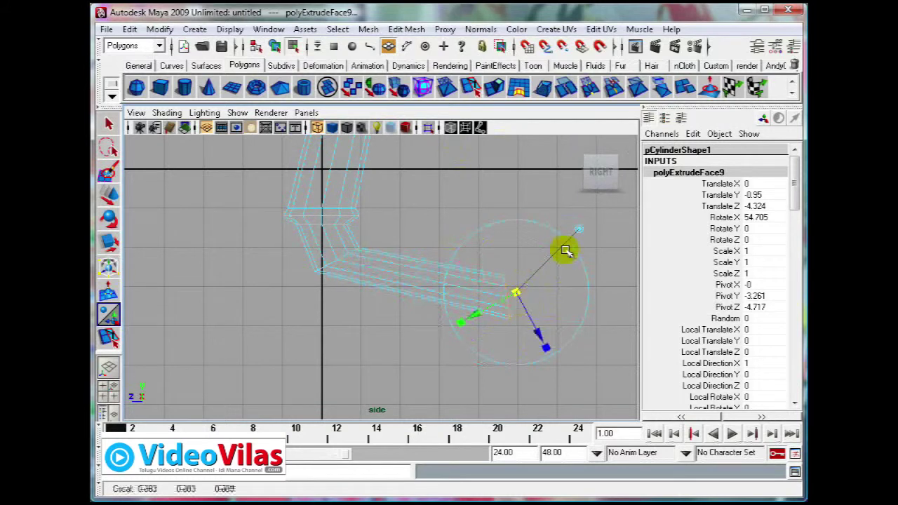
pyautogui.click(579, 229)
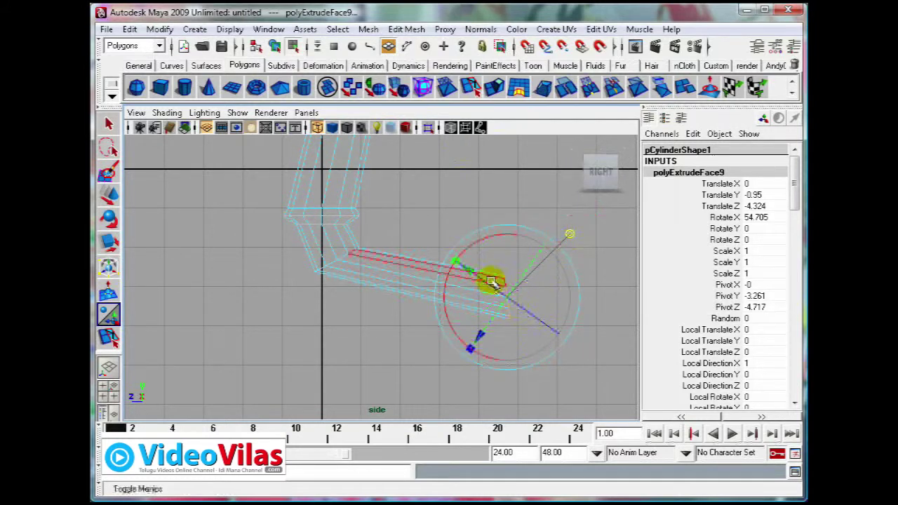
pyautogui.moveTo(481, 335); pyautogui.dragTo(502, 340)
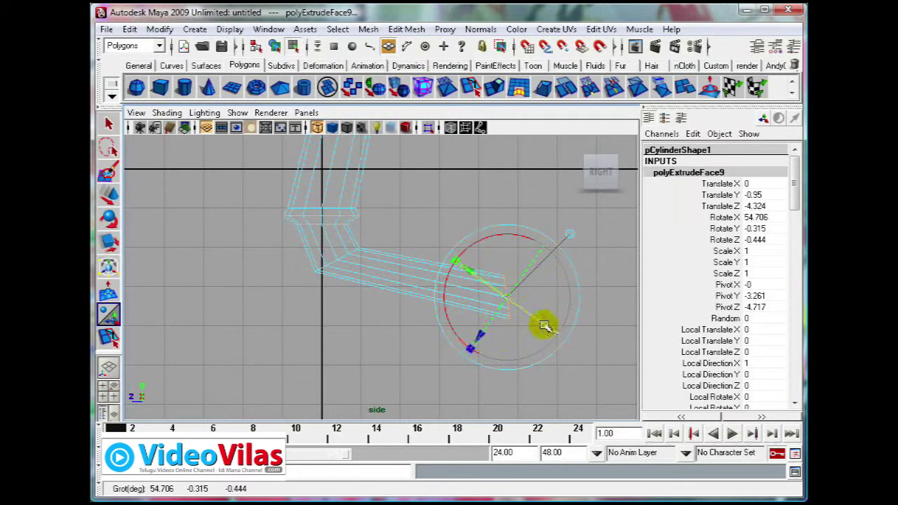
# Extrude the arm's end faces diagonally upward away from the handle to form a hook, and deselect the mesh
pyautogui.click(404, 29)
pyautogui.click(421, 71)
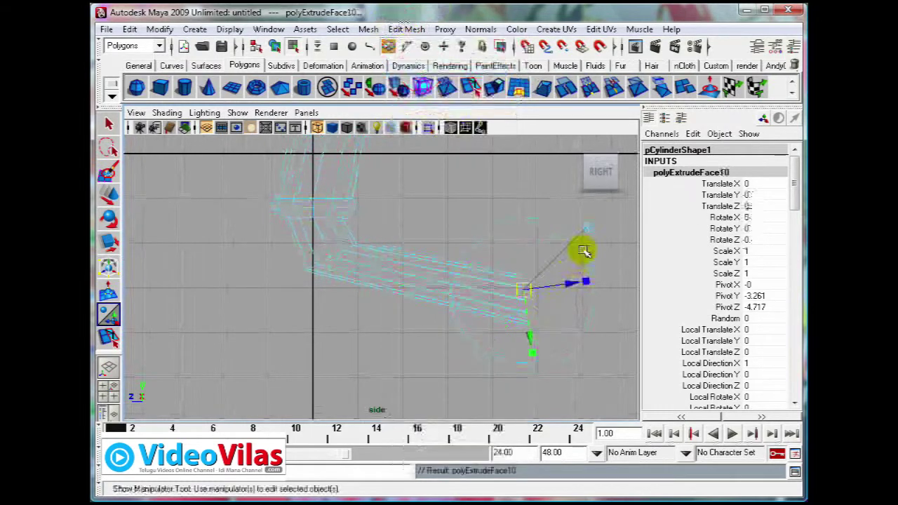
pyautogui.moveTo(572, 284); pyautogui.dragTo(583, 212)
pyautogui.click(534, 342)
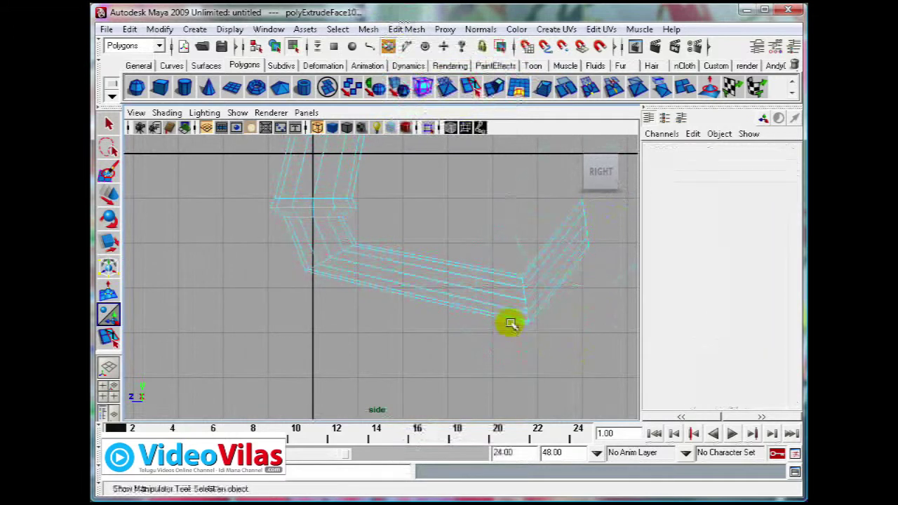
# Move the vertices at the hook's outer bend back toward the handle and slightly down, to about the middle of the hook
pyautogui.keyDown('alt'); pyautogui.moveTo(512, 323); pyautogui.dragTo(506, 290, button='right'); pyautogui.keyUp('alt')
pyautogui.keyDown('alt'); pyautogui.moveTo(507, 289); pyautogui.dragTo(483, 306, button='middle'); pyautogui.keyUp('alt')
pyautogui.keyDown('alt'); pyautogui.moveTo(484, 307); pyautogui.dragTo(428, 240, button='right'); pyautogui.keyUp('alt')
pyautogui.scroll(3, 504, 292)
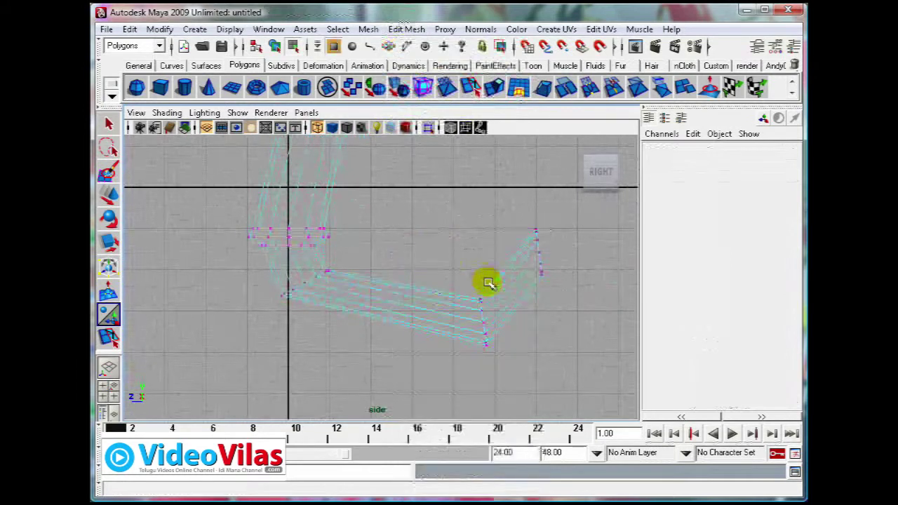
pyautogui.moveTo(472, 294); pyautogui.dragTo(487, 363)
pyautogui.press('w')
pyautogui.moveTo(482, 323); pyautogui.dragTo(407, 341)
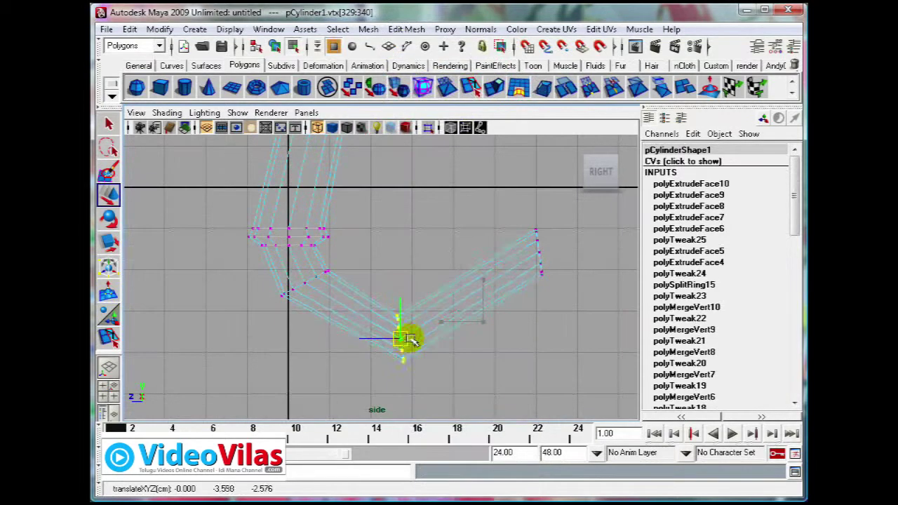
# Scale the vertices at the hook's free end down to a sharp point and rotate them slightly
pyautogui.moveTo(572, 209); pyautogui.dragTo(519, 308)
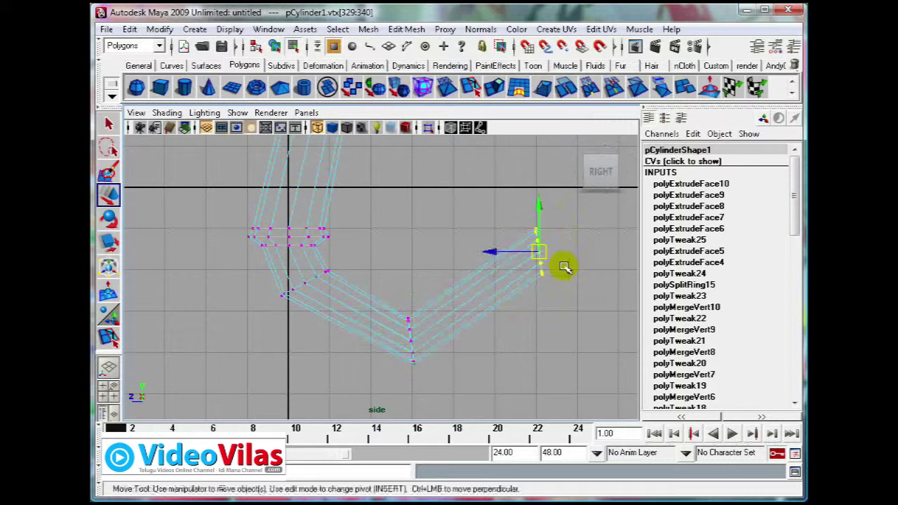
pyautogui.press('r')
pyautogui.moveTo(537, 257); pyautogui.dragTo(549, 303)
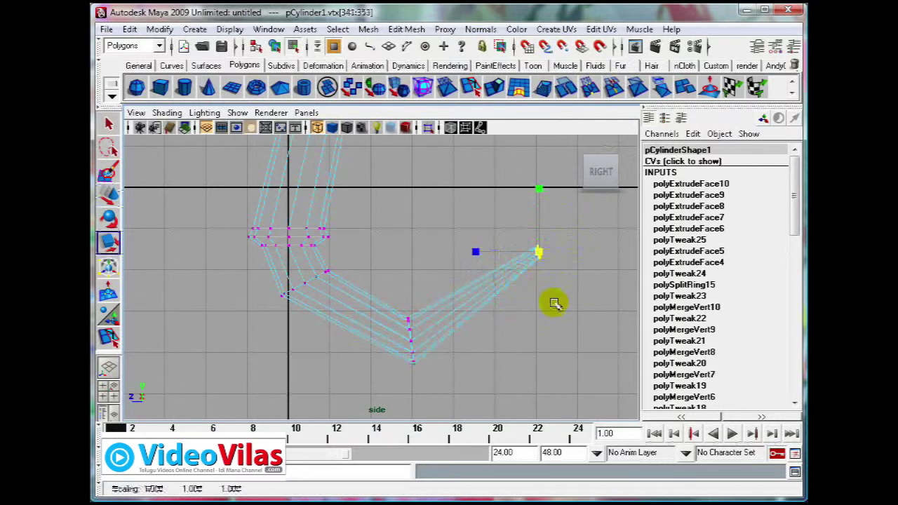
pyautogui.press('e')
pyautogui.moveTo(516, 202); pyautogui.dragTo(524, 320)
# Move the vertices at the hook's first bend, below the rim, slightly down and away from the handle
pyautogui.press('r')
pyautogui.moveTo(392, 306); pyautogui.dragTo(447, 382)
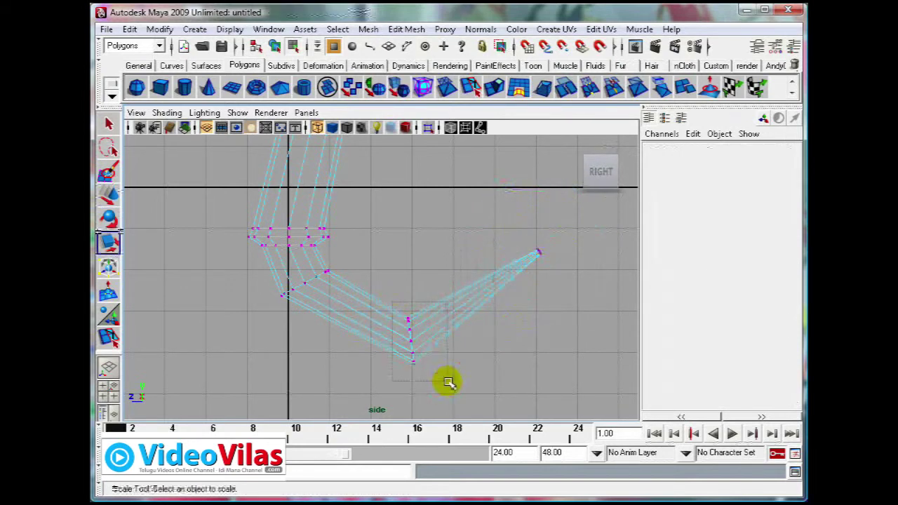
pyautogui.press('e')
pyautogui.moveTo(346, 264); pyautogui.dragTo(259, 315)
pyautogui.press('w')
pyautogui.moveTo(309, 284)
pyautogui.mouseDown()
pyautogui.moveTo(311, 314)
pyautogui.moveTo(313, 299)
pyautogui.mouseUp()
# Nudge the vertices at the hook's outer bend and move the pointed tip slightly down toward the handle
pyautogui.moveTo(393, 296); pyautogui.dragTo(442, 382)
pyautogui.moveTo(412, 343); pyautogui.dragTo(411, 342)
pyautogui.moveTo(521, 233); pyautogui.dragTo(557, 270)
pyautogui.moveTo(539, 252); pyautogui.dragTo(514, 264)
# Scale down the vertices at the hook's outer bend and first bend to make the hook thinner
pyautogui.keyDown('alt'); pyautogui.moveTo(546, 289); pyautogui.dragTo(486, 259, button='right'); pyautogui.keyUp('alt')
pyautogui.scroll(-3, 467, 249)
pyautogui.scroll(8, 449, 239)
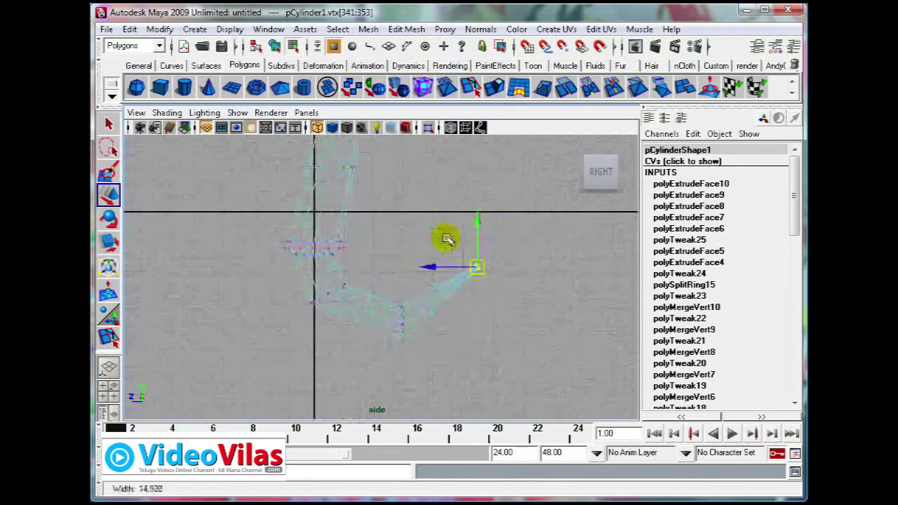
pyautogui.moveTo(445, 395); pyautogui.dragTo(447, 395)
pyautogui.press('r')
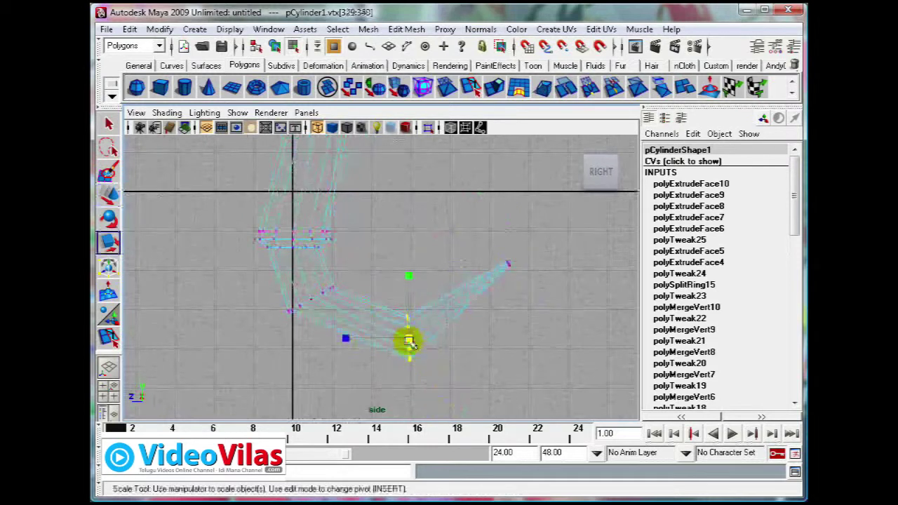
pyautogui.moveTo(414, 337); pyautogui.dragTo(401, 351)
pyautogui.moveTo(346, 274); pyautogui.dragTo(279, 324)
pyautogui.moveTo(310, 299); pyautogui.dragTo(302, 313)
# Insert an edge loop midway between the hook's two bends and move it down to round the curve
pyautogui.click(420, 252)
pyautogui.moveTo(311, 239); pyautogui.dragTo(354, 222, button='right')
pyautogui.click(357, 340)
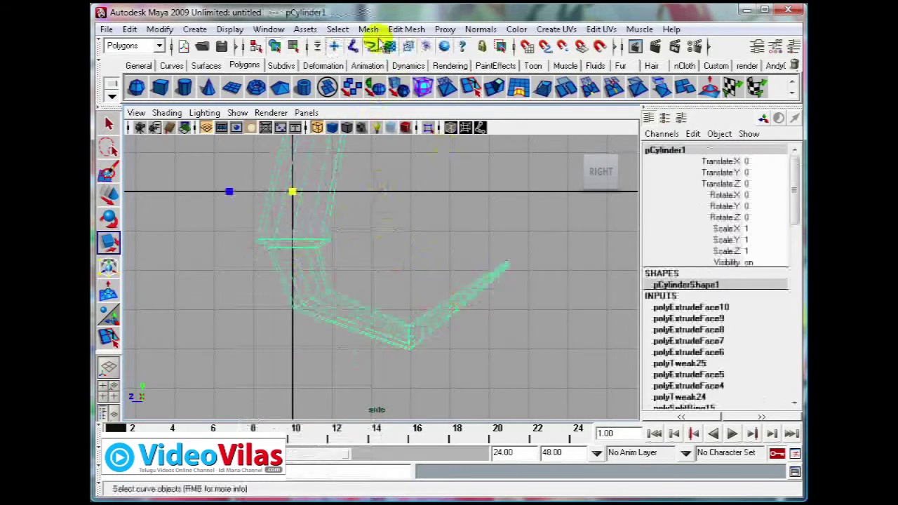
pyautogui.click(398, 28)
pyautogui.click(413, 144)
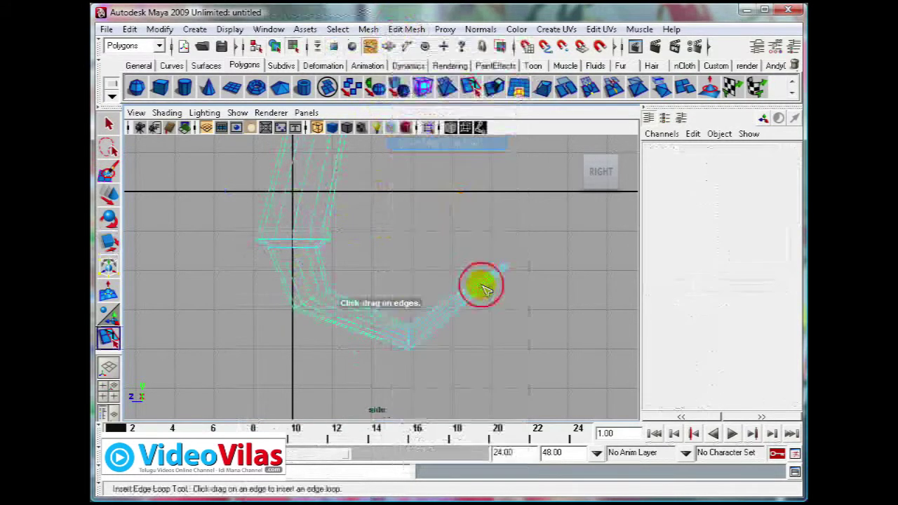
pyautogui.moveTo(367, 315); pyautogui.dragTo(365, 320)
pyautogui.press('e')
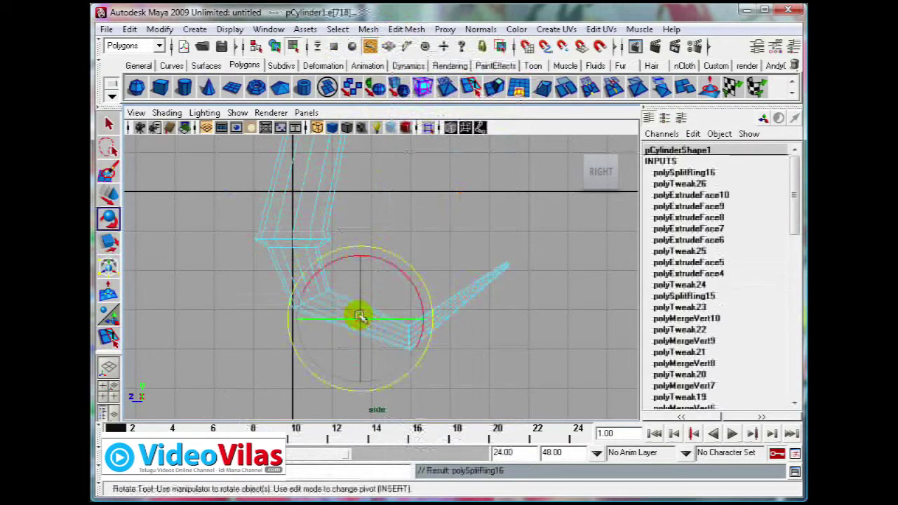
pyautogui.press('w')
pyautogui.moveTo(358, 317); pyautogui.dragTo(353, 333)
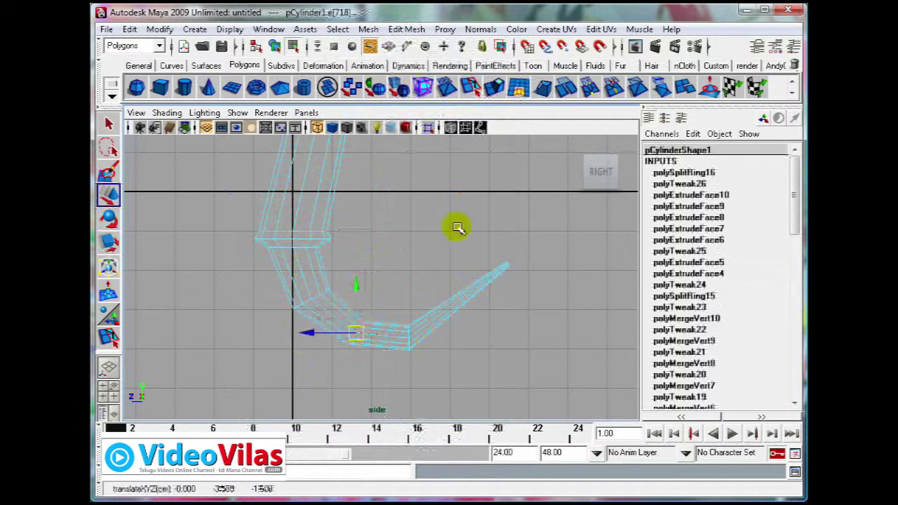
# Insert an edge loop midway between the hook's outer bend and tip, move it slightly down and outward, and deselect the mesh
pyautogui.press('y')
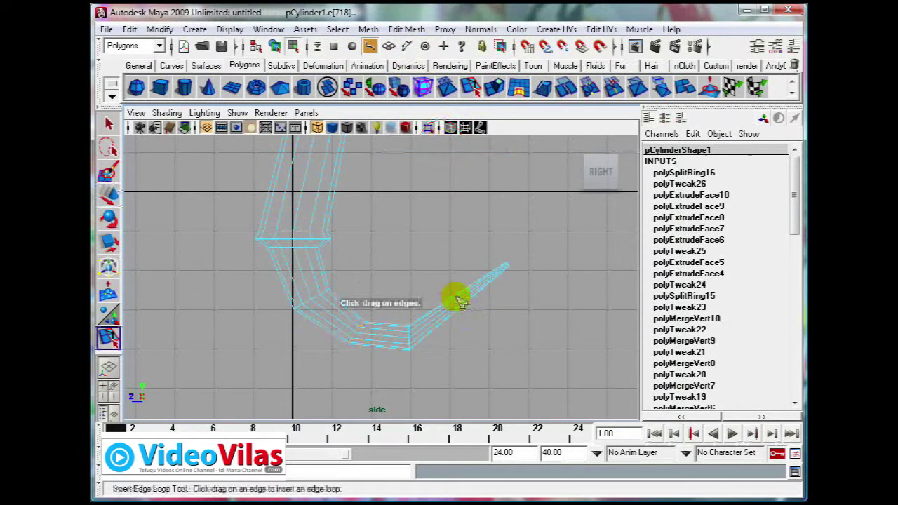
pyautogui.moveTo(460, 301); pyautogui.dragTo(501, 315)
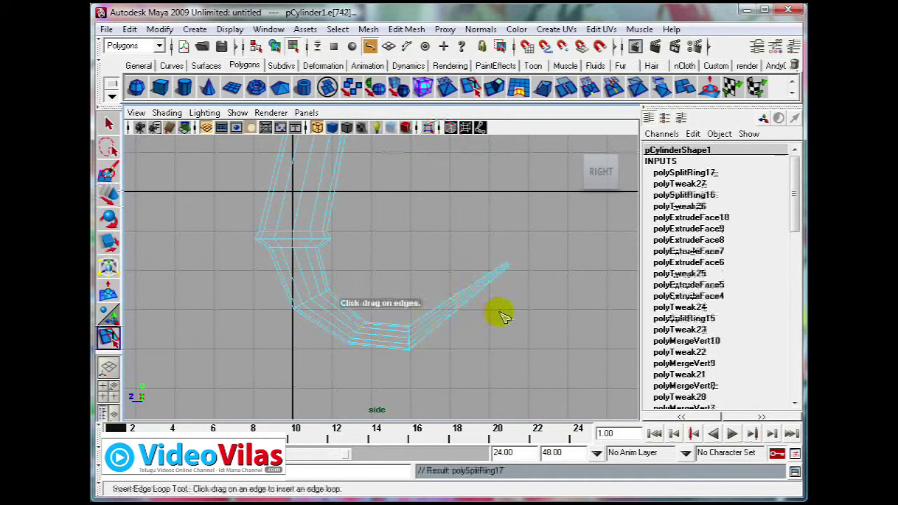
pyautogui.press('e')
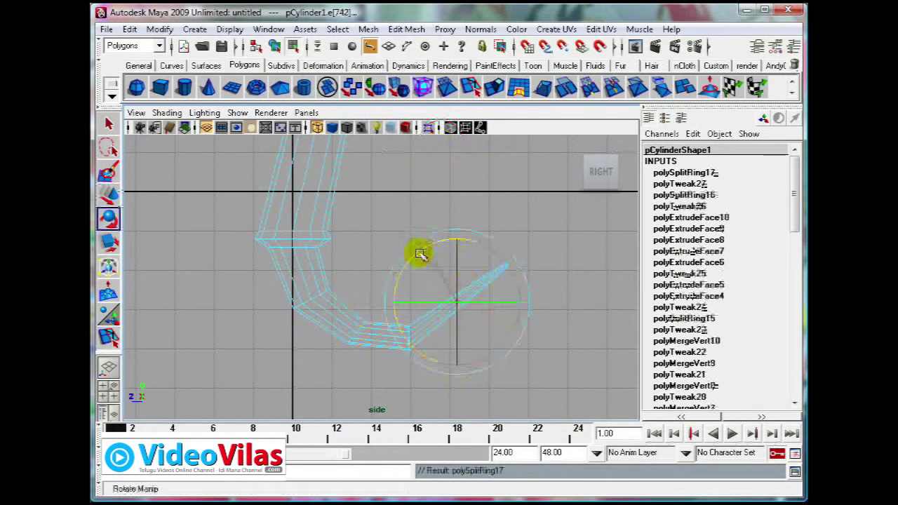
pyautogui.press('r')
pyautogui.moveTo(459, 303); pyautogui.dragTo(461, 307)
pyautogui.press('w')
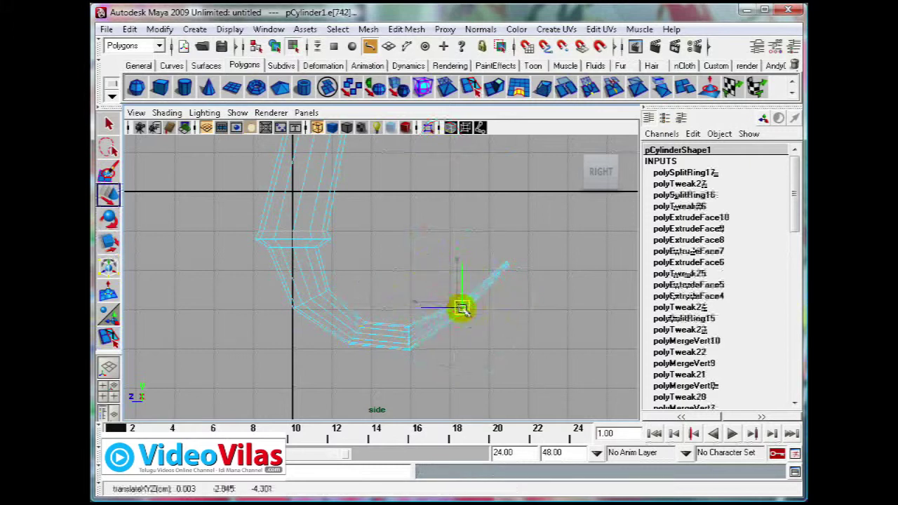
pyautogui.click(531, 334)
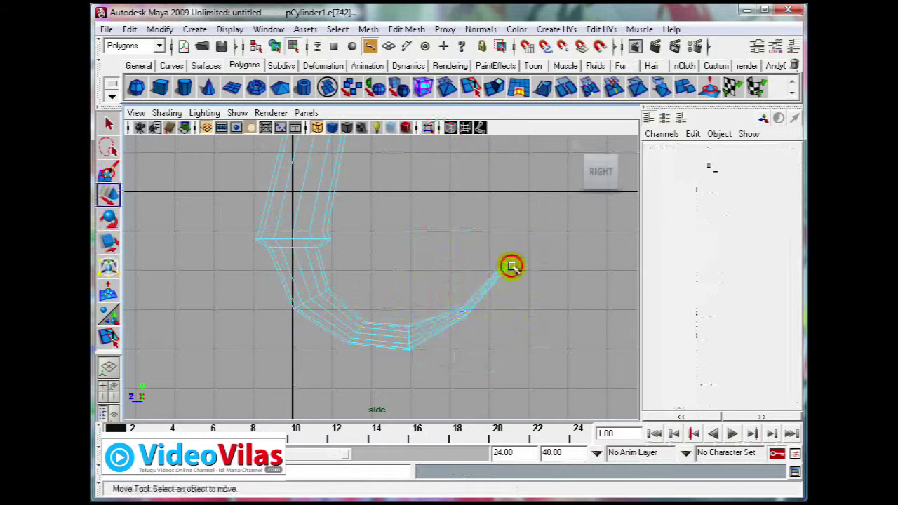
# Scale the vertices at the hook's tip to about 0.34 for a sharper point, and return to object selection
pyautogui.click(490, 292)
pyautogui.moveTo(494, 241); pyautogui.dragTo(467, 243, button='right')
pyautogui.moveTo(532, 235); pyautogui.dragTo(507, 267)
pyautogui.press('r')
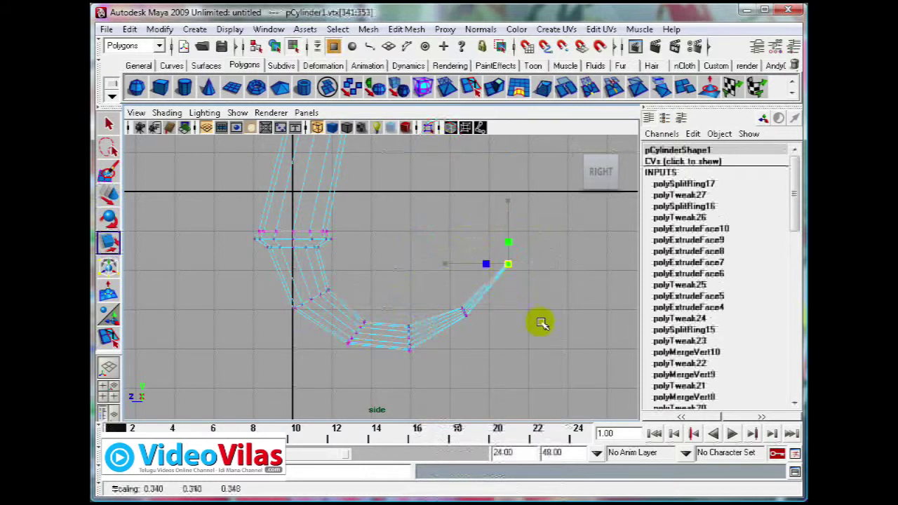
pyautogui.click(541, 323)
pyautogui.moveTo(325, 234); pyautogui.dragTo(341, 215, button='right')
pyautogui.click(487, 281)
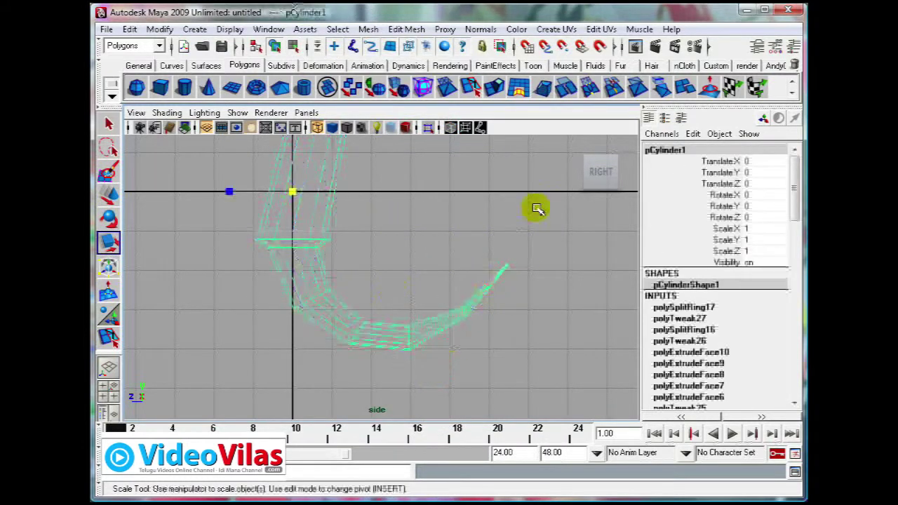
# Switch to the perspective view, hide the grid, and deselect the axe
pyautogui.press('space')
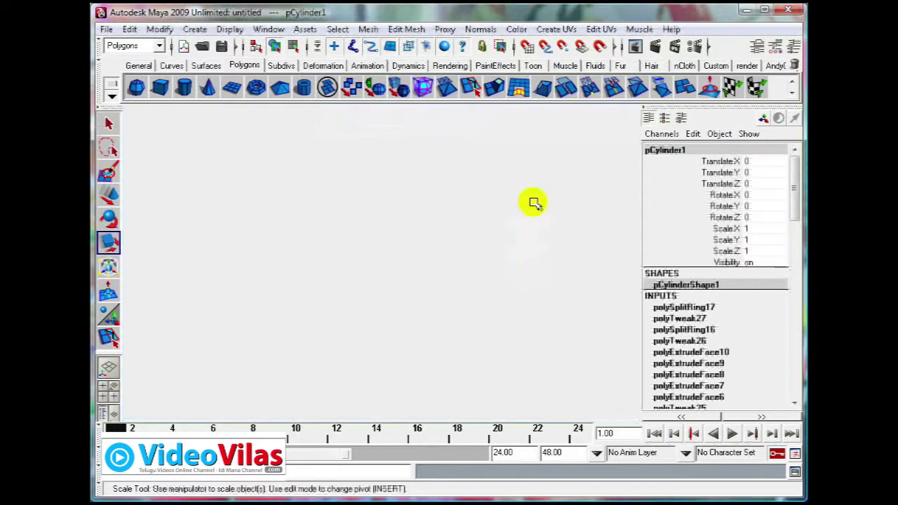
pyautogui.press('space')
pyautogui.scroll(-6, 469, 266)
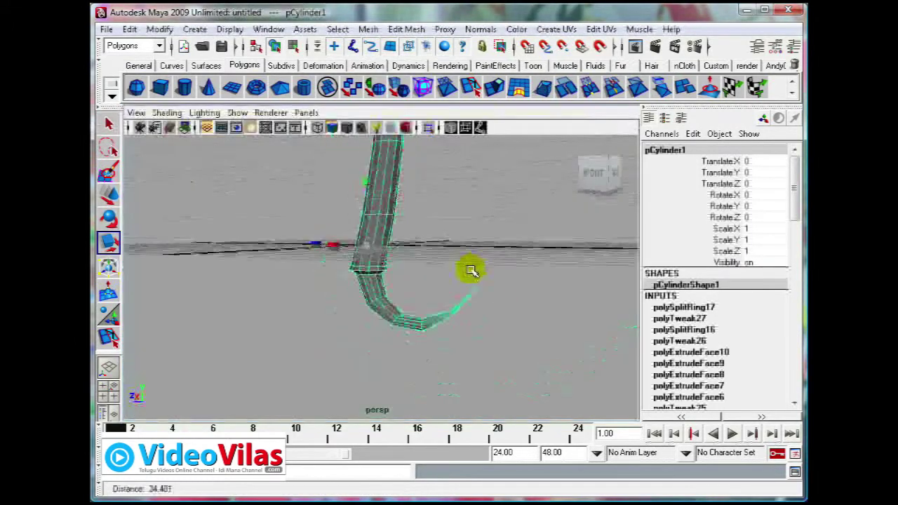
pyautogui.scroll(4, 471, 266)
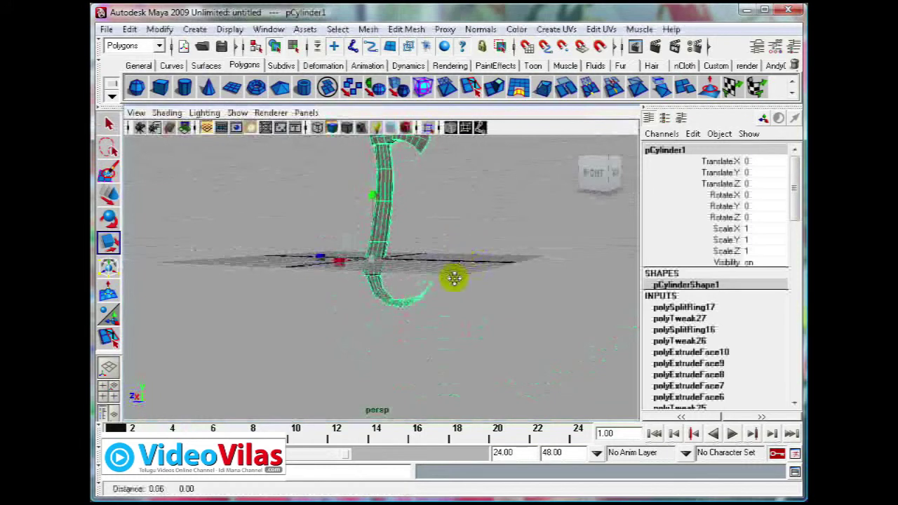
pyautogui.keyDown('alt'); pyautogui.moveTo(455, 279); pyautogui.dragTo(442, 318, button='middle'); pyautogui.keyUp('alt')
pyautogui.keyDown('alt'); pyautogui.moveTo(409, 306); pyautogui.dragTo(437, 306); pyautogui.keyUp('alt')
pyautogui.scroll(4, 442, 302)
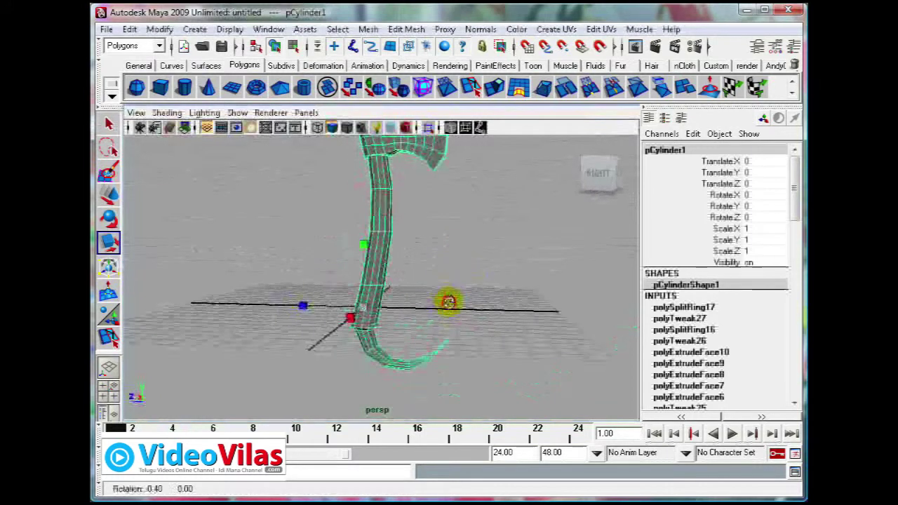
pyautogui.click(237, 113)
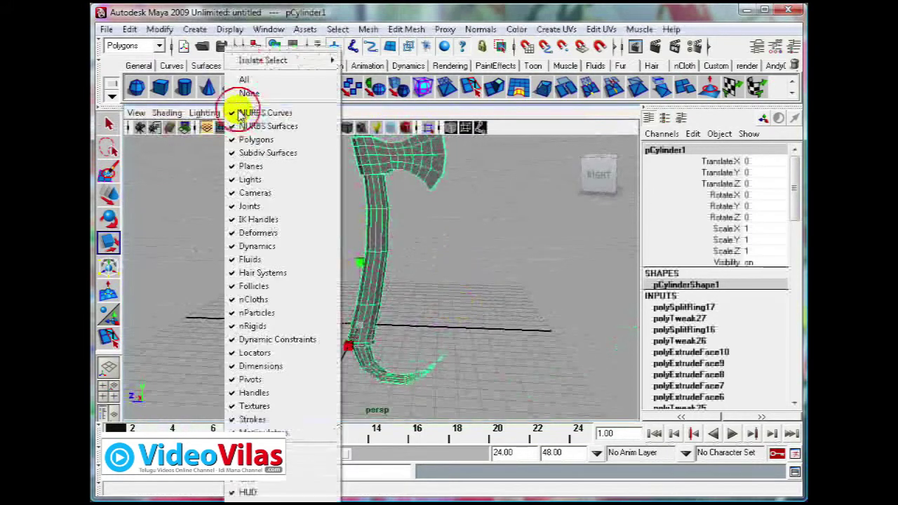
pyautogui.click(253, 493)
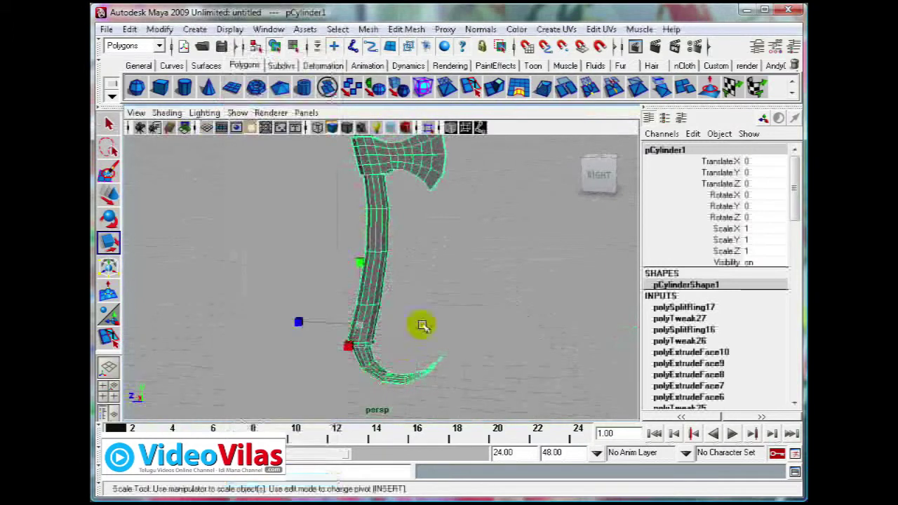
pyautogui.click(453, 301)
# Examine the whole axe from the side, first shaded and unselected, and with its mesh selected to check the wireframe
pyautogui.keyDown('alt'); pyautogui.moveTo(454, 301); pyautogui.dragTo(385, 299); pyautogui.keyUp('alt')
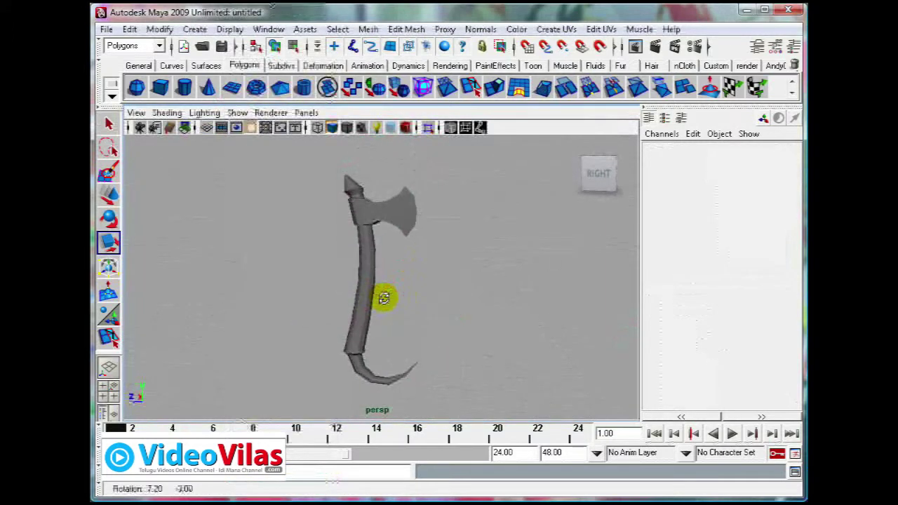
pyautogui.scroll(3, 413, 298)
pyautogui.keyDown('alt'); pyautogui.moveTo(413, 298); pyautogui.dragTo(416, 296, button='middle'); pyautogui.keyUp('alt')
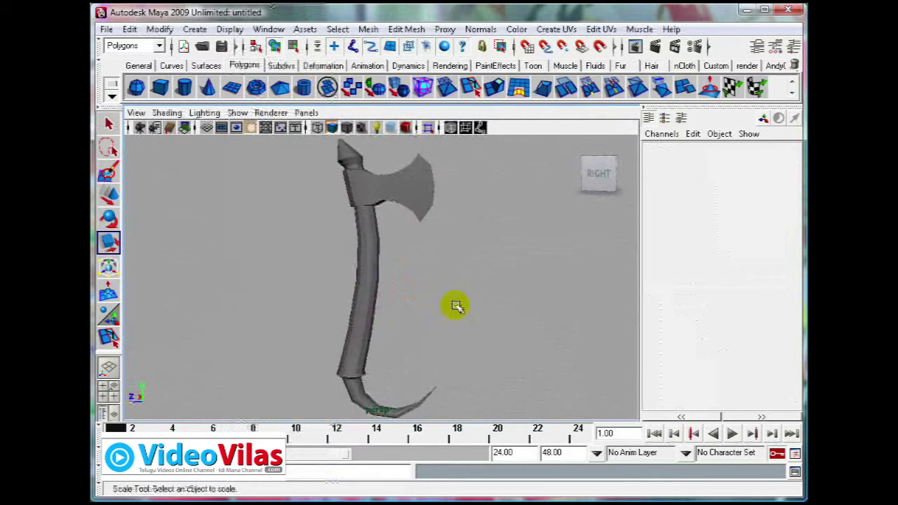
pyautogui.keyDown('alt'); pyautogui.moveTo(456, 306); pyautogui.dragTo(437, 316, button='right'); pyautogui.keyUp('alt')
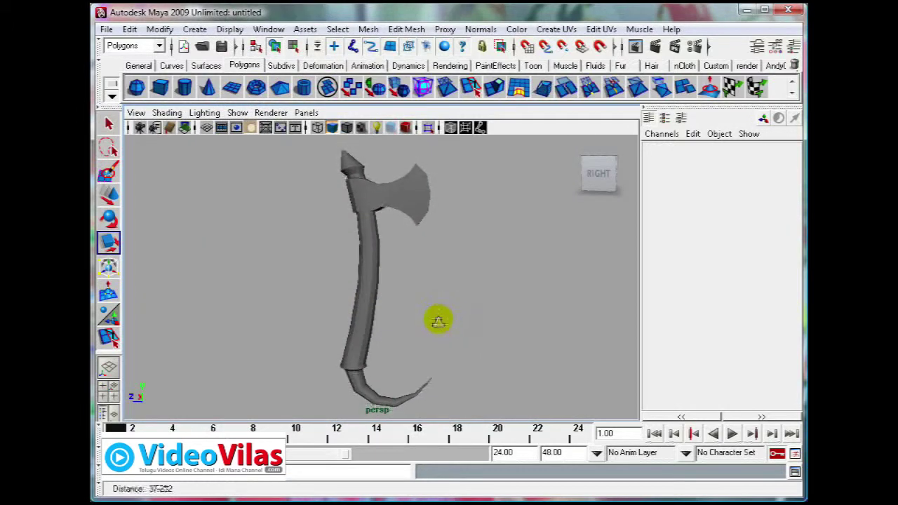
pyautogui.keyDown('alt'); pyautogui.moveTo(447, 316); pyautogui.dragTo(450, 316, button='middle'); pyautogui.keyUp('alt')
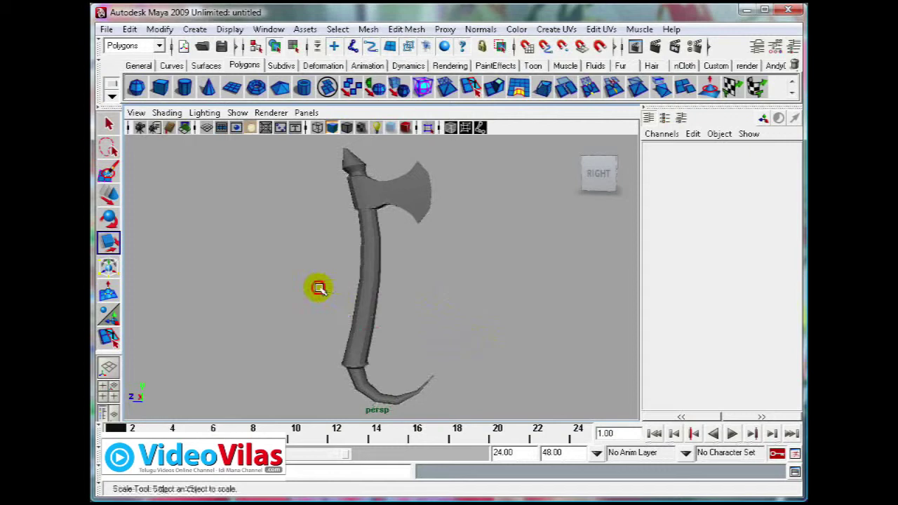
pyautogui.moveTo(316, 287); pyautogui.dragTo(441, 327)
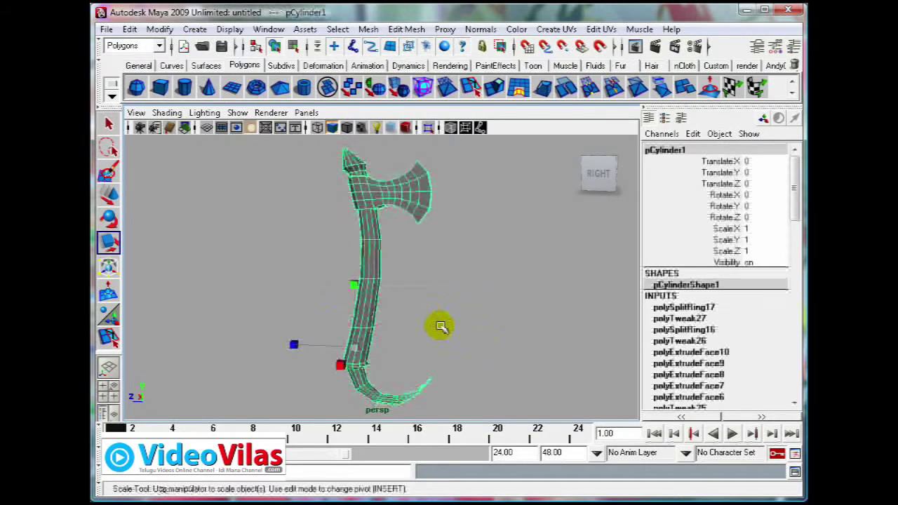
pyautogui.keyDown('alt'); pyautogui.moveTo(412, 269); pyautogui.dragTo(416, 270); pyautogui.keyUp('alt')
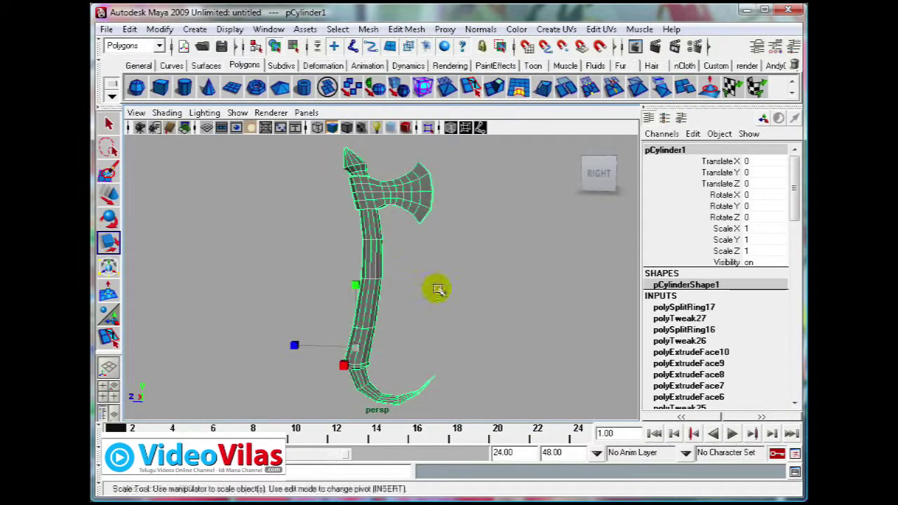